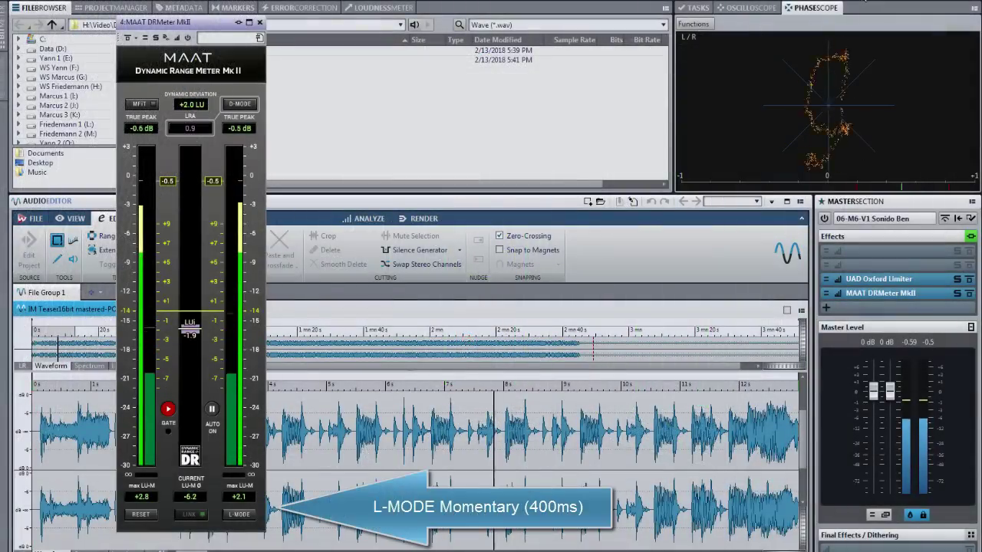
Switch the loudness readouts from Momentary to Short-term, stop playback, and enable MFiT metering
left_click(240, 514)
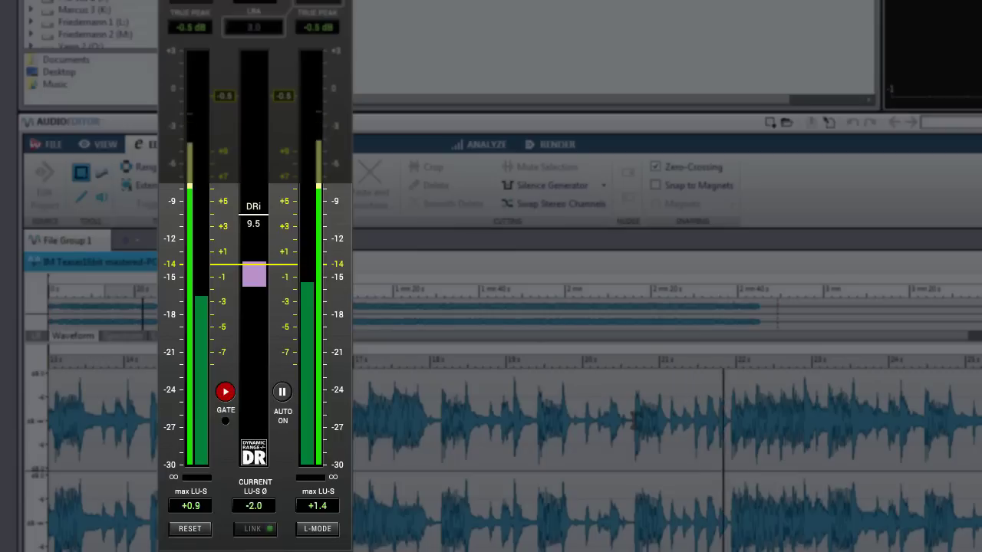
key("space")
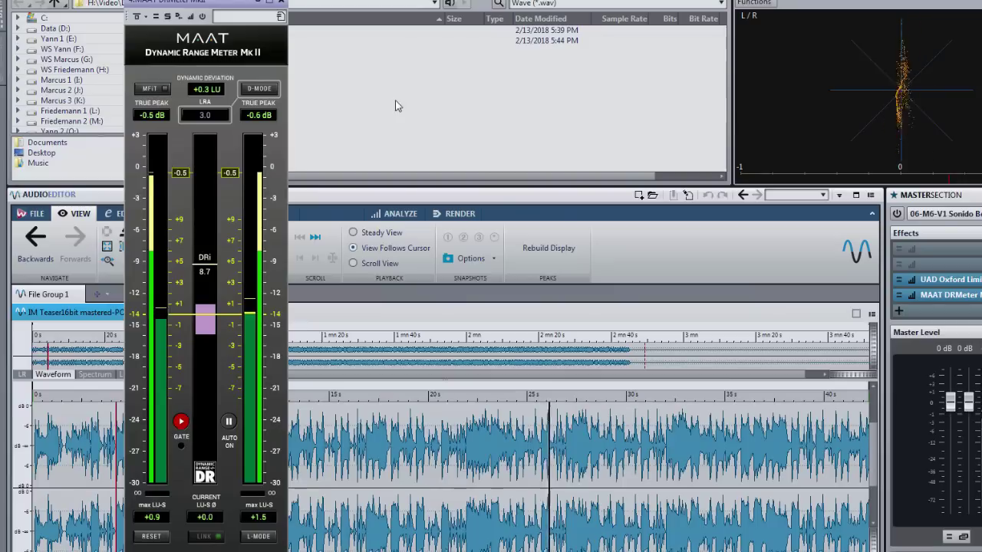
left_click(151, 89)
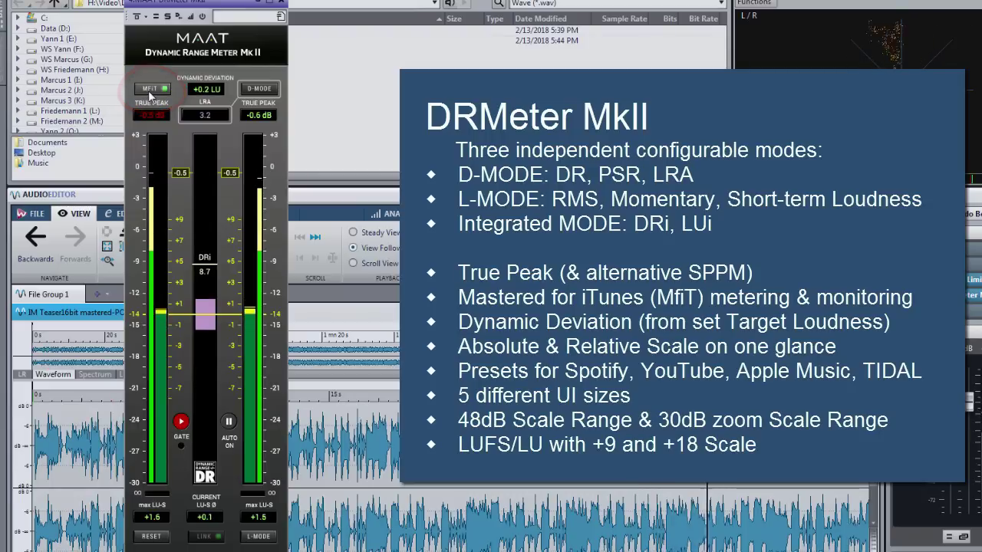
Turn MFiT off, raise the target line from -14 to -8, and browse the settings presets
left_click(150, 93)
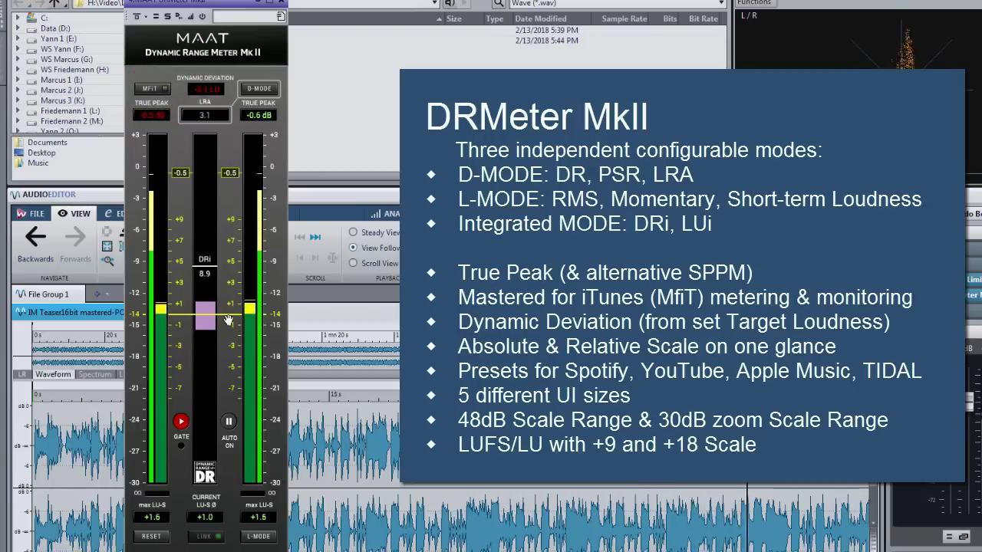
left_click_drag(220, 312, 235, 327)
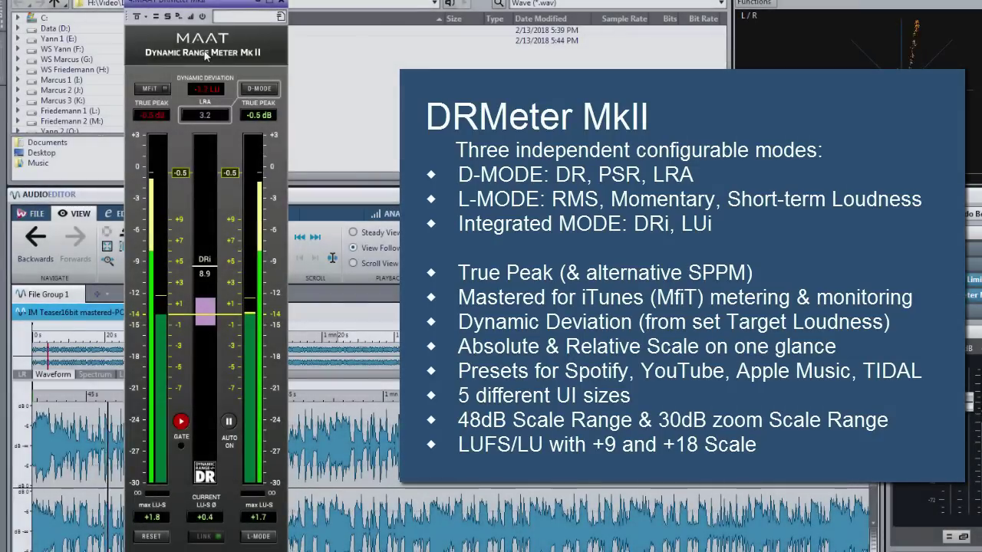
left_click(204, 50)
left_click(225, 85)
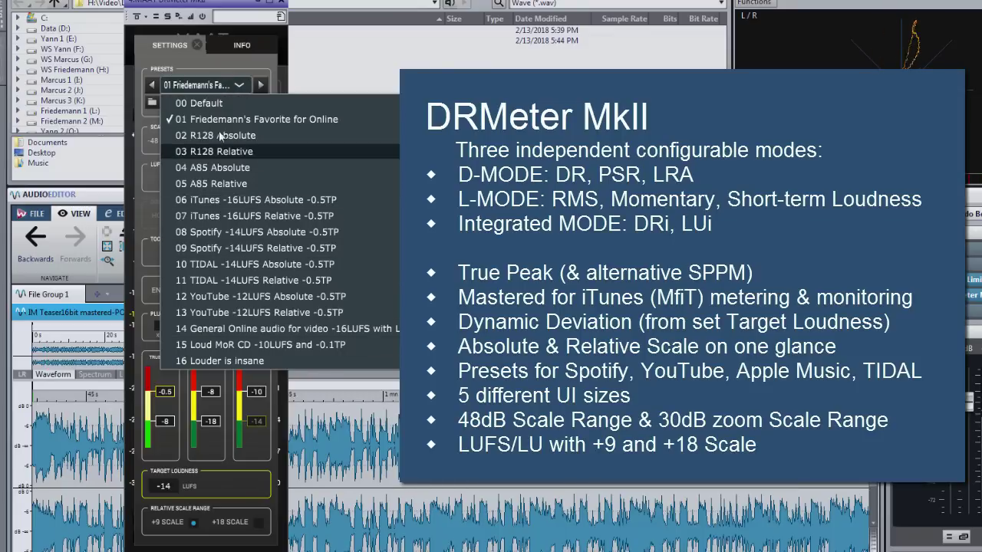
left_click(197, 44)
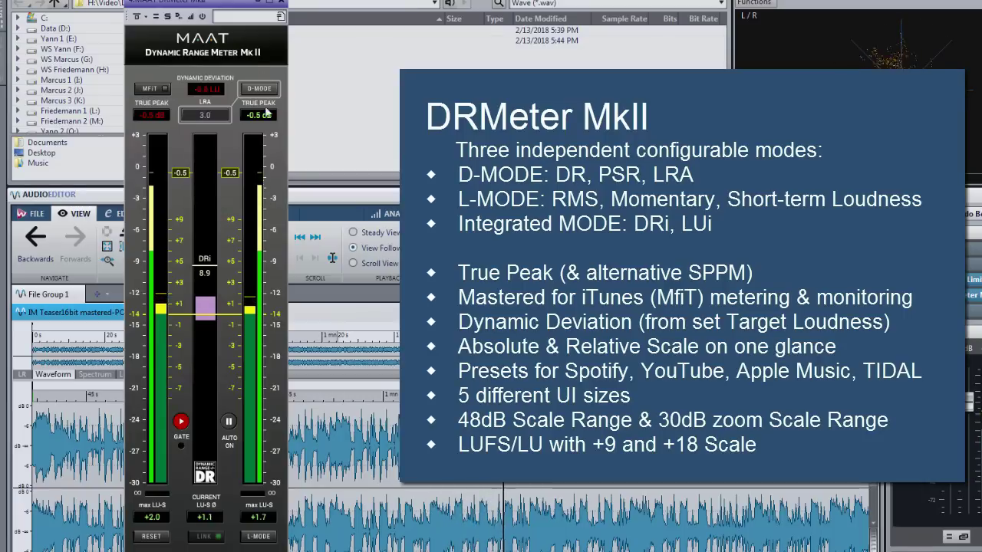
Bring up the interface size choices, then step the dynamic readout to DR and PSR
right_click(279, 166)
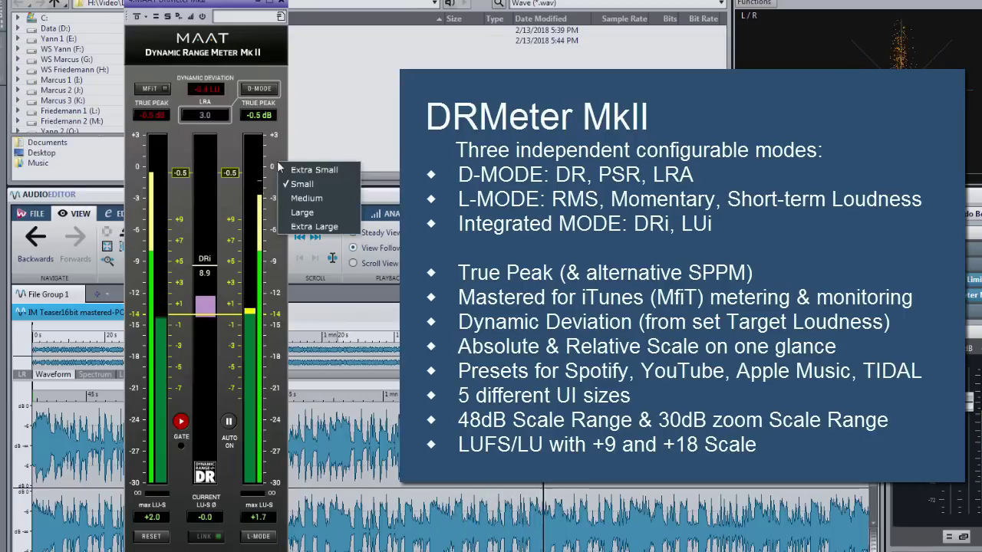
left_click(273, 70)
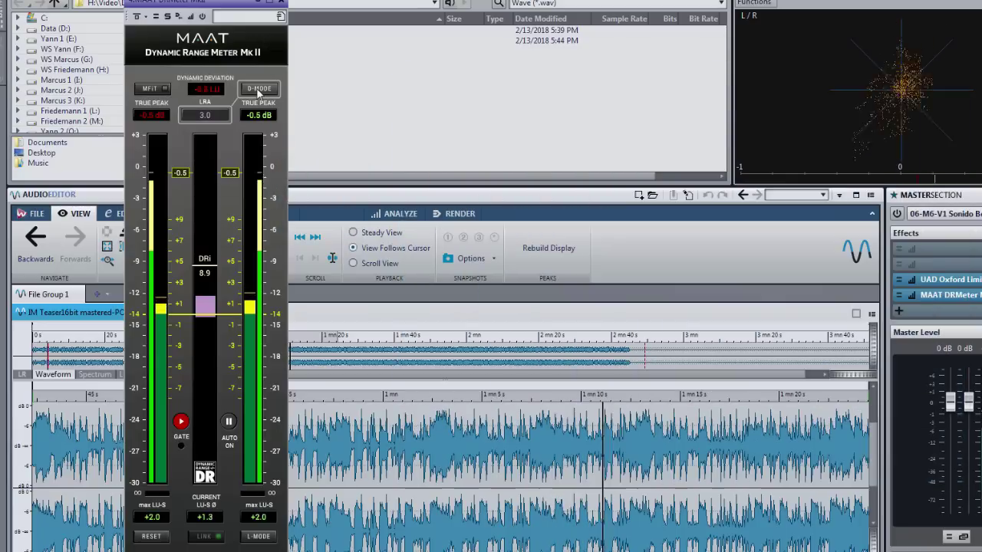
left_click(259, 88)
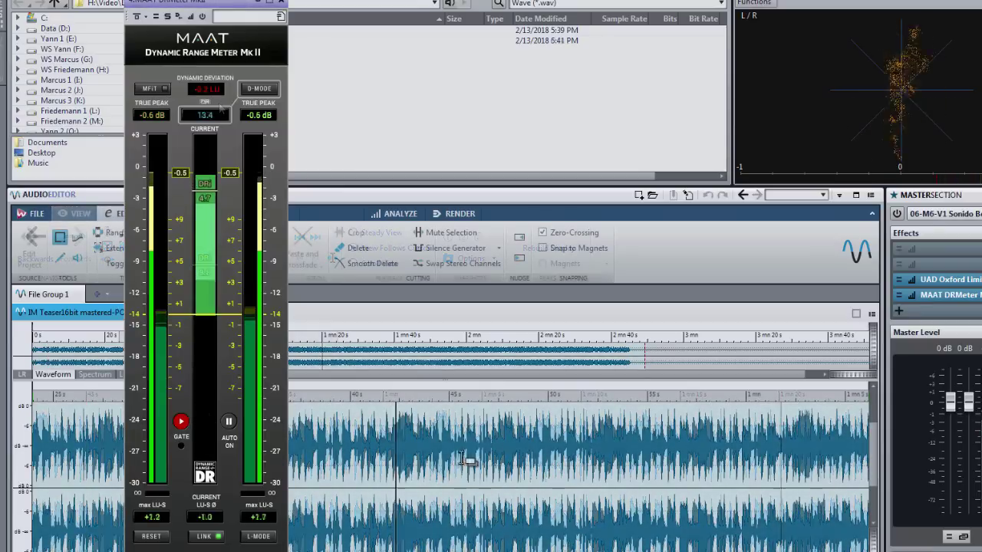
Step D-MODE through DR, PSR and LRA, back to DR, then on to LRA
left_click(263, 89)
left_click(263, 90)
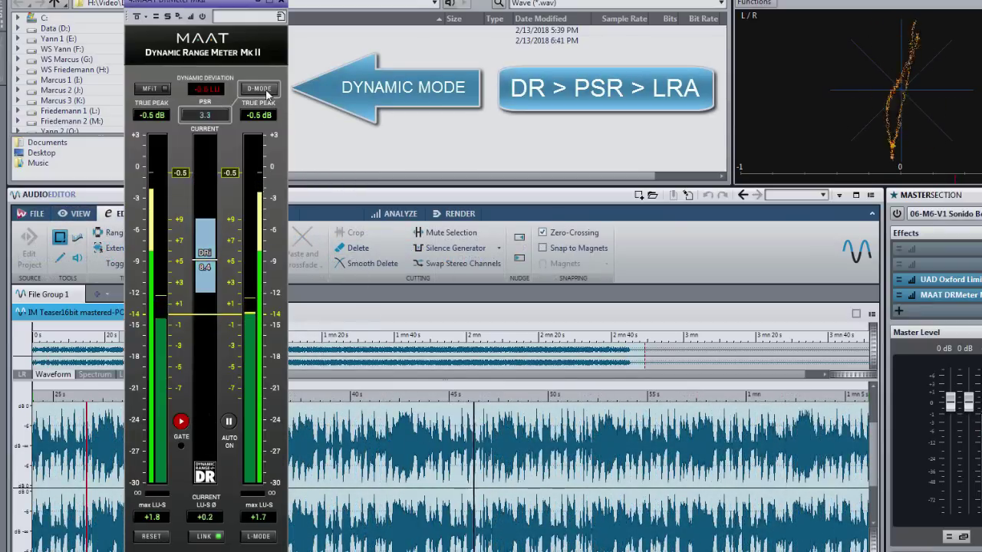
left_click(263, 90)
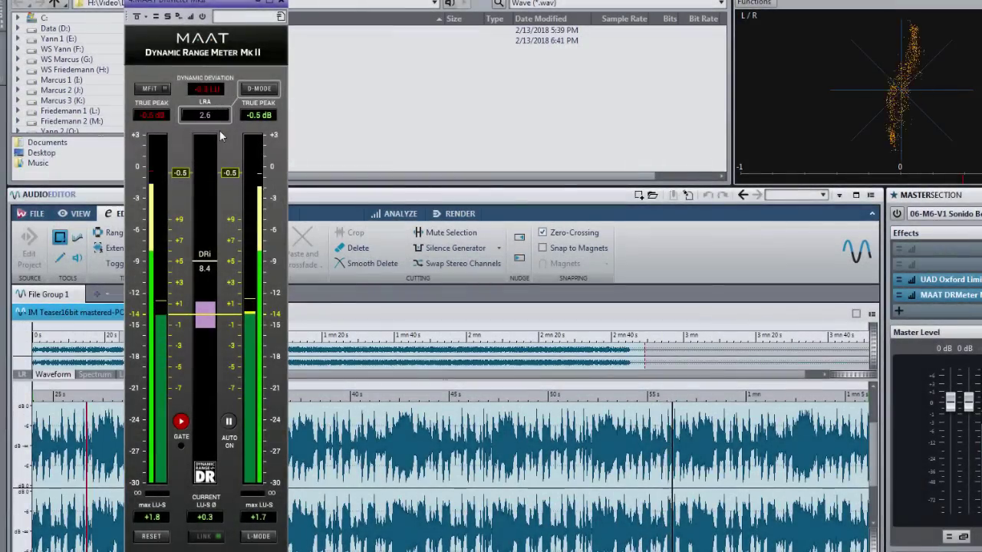
left_click(259, 89)
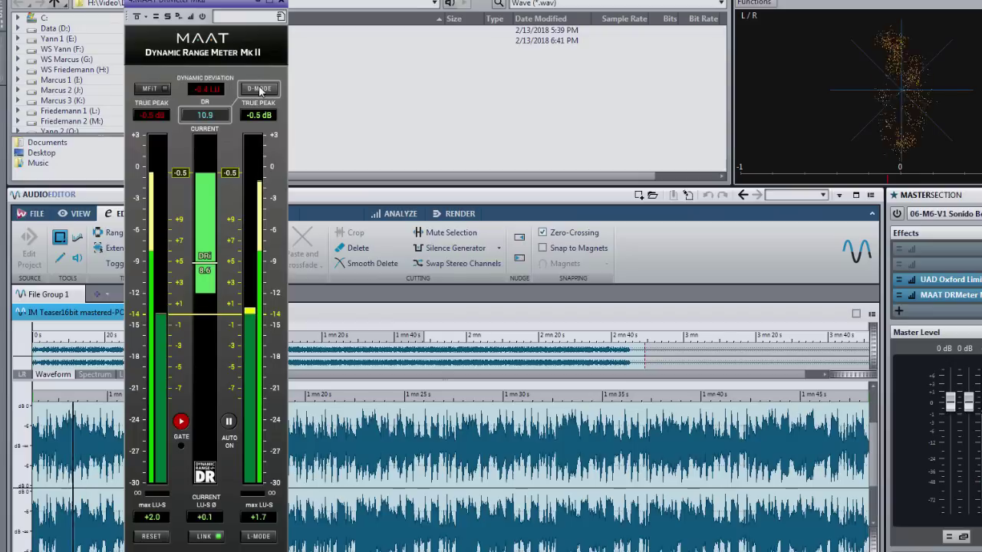
left_click(259, 90)
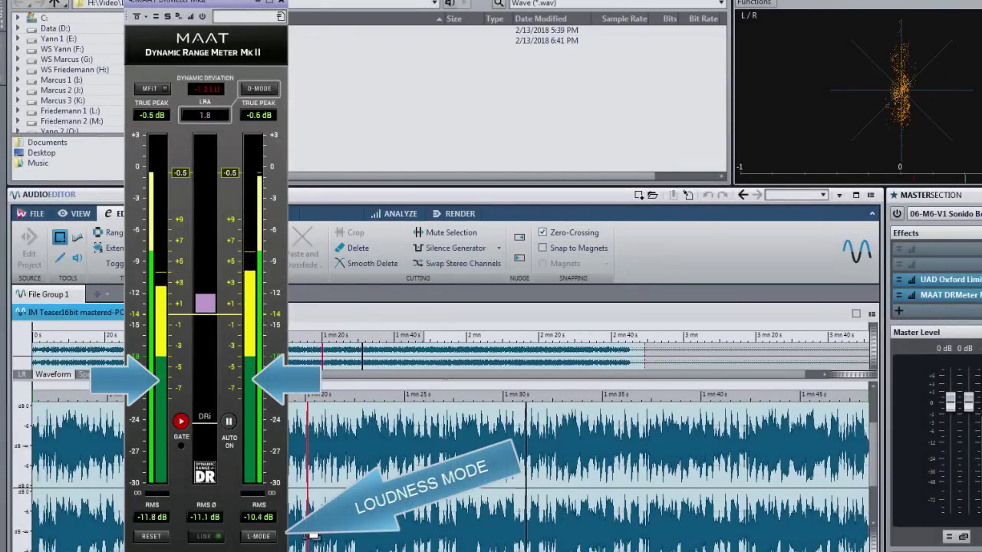
Toggle L-MODE between momentary and short-term twice, finishing on LU-S
left_click(259, 537)
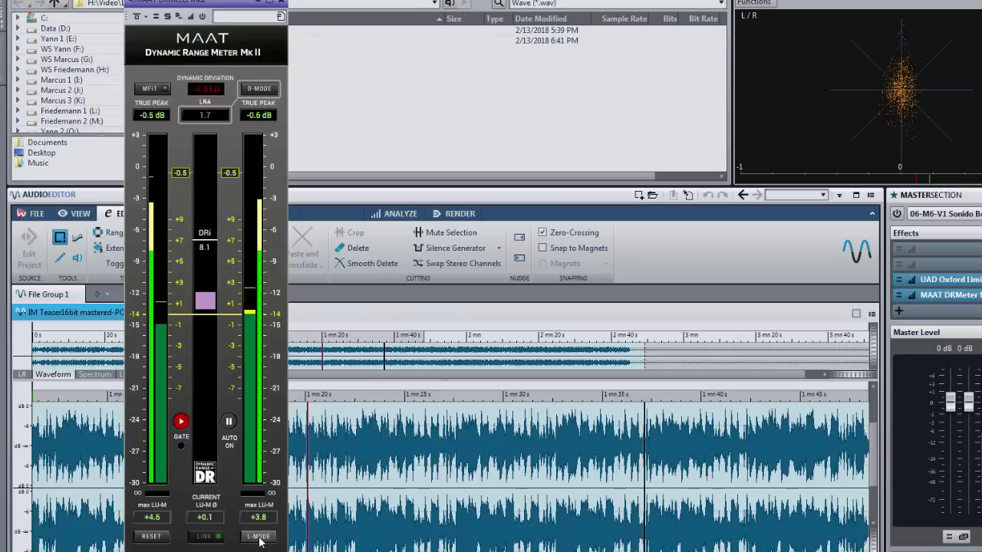
left_click(260, 537)
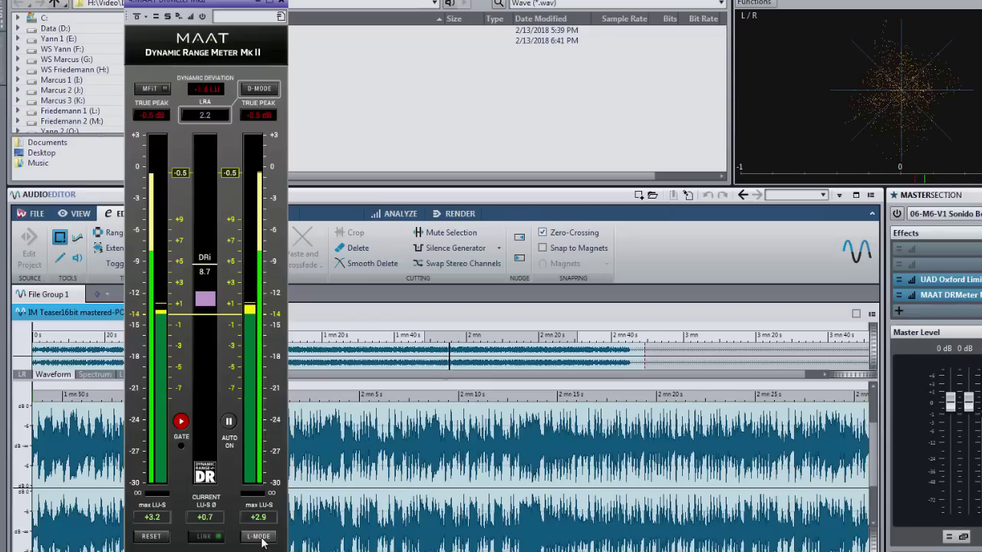
left_click(260, 536)
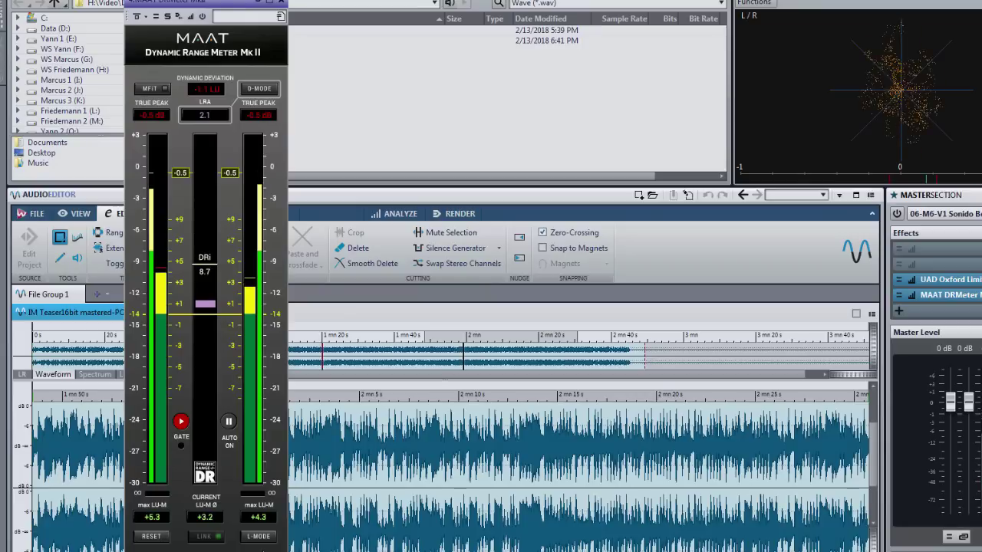
left_click(259, 537)
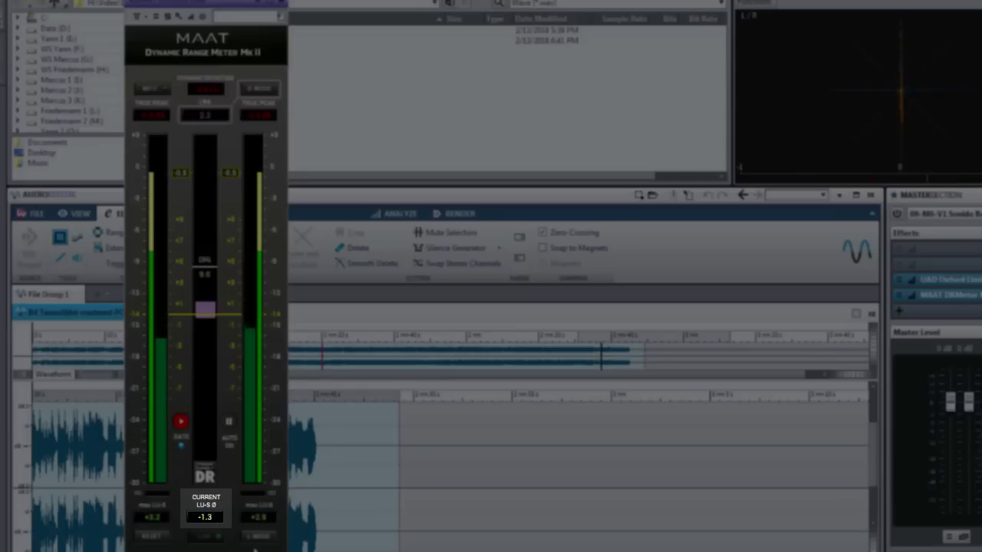
Stop playback, reset the readings, unlink channels, set the dynamic readout to PSR, and stop again
key("space")
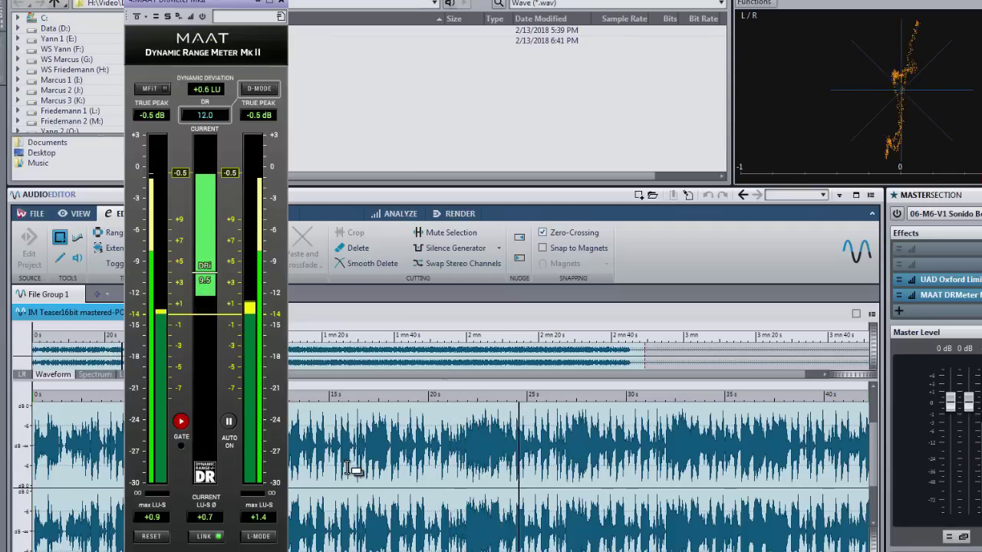
left_click(153, 537)
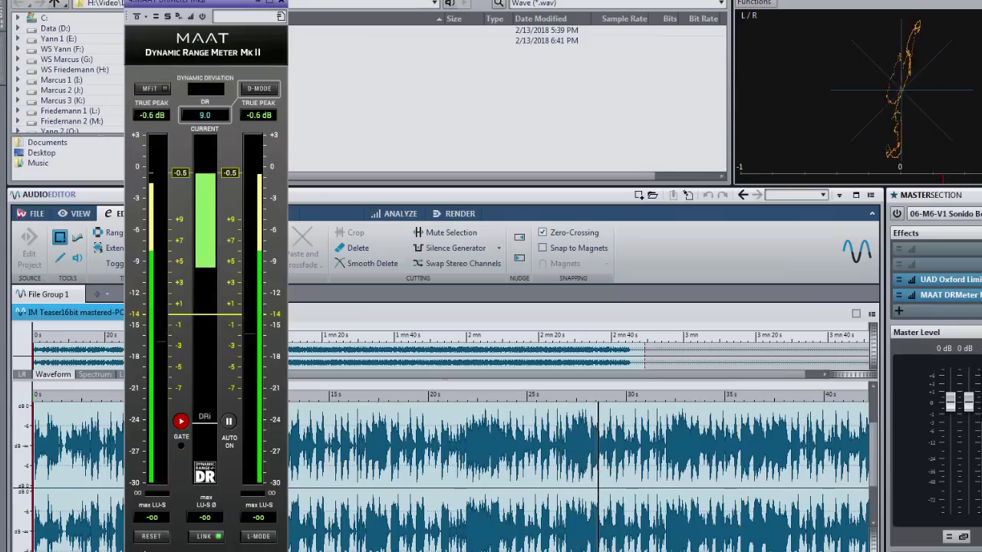
left_click(205, 537)
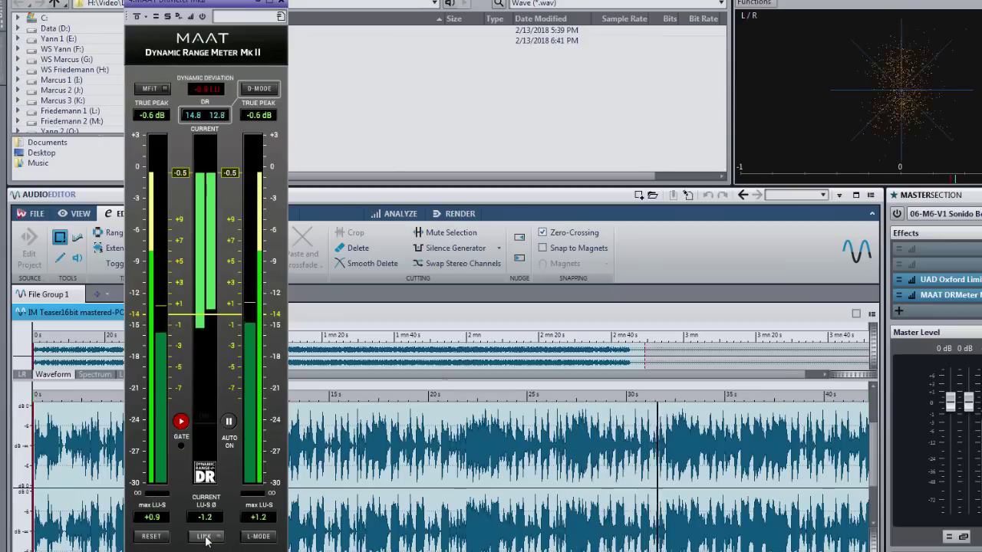
left_click(259, 89)
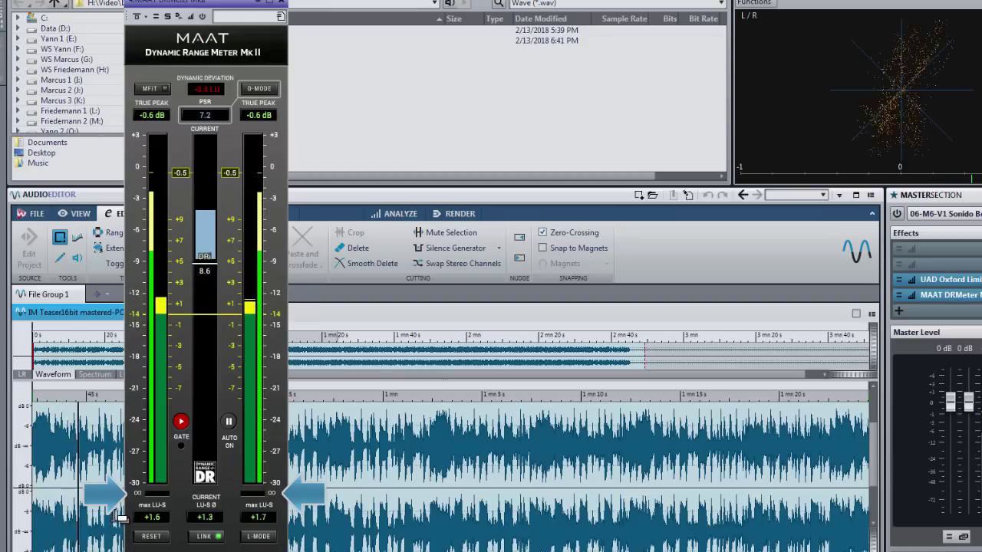
key("space")
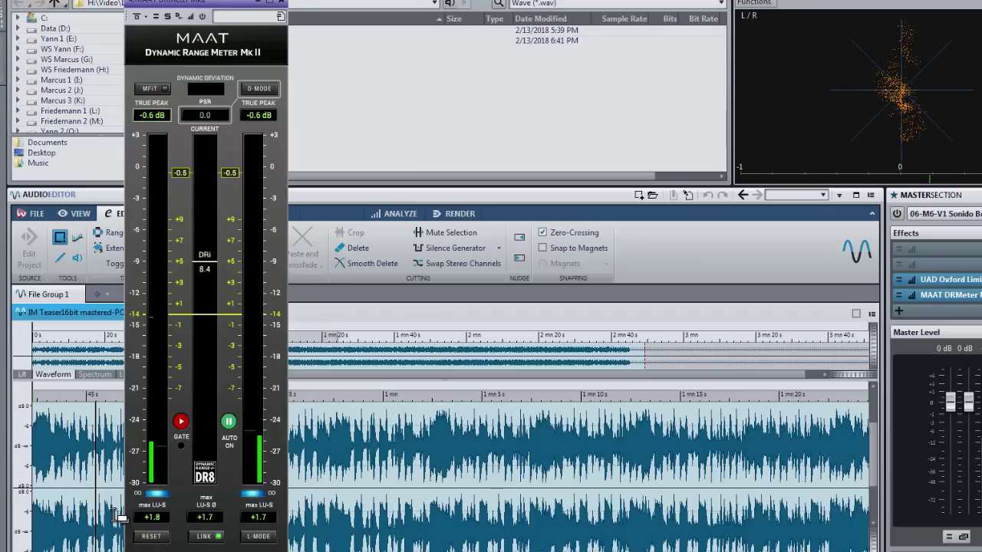
Start, stop and restart playback so the meter clears and re-measures to DR 12.7
key("space")
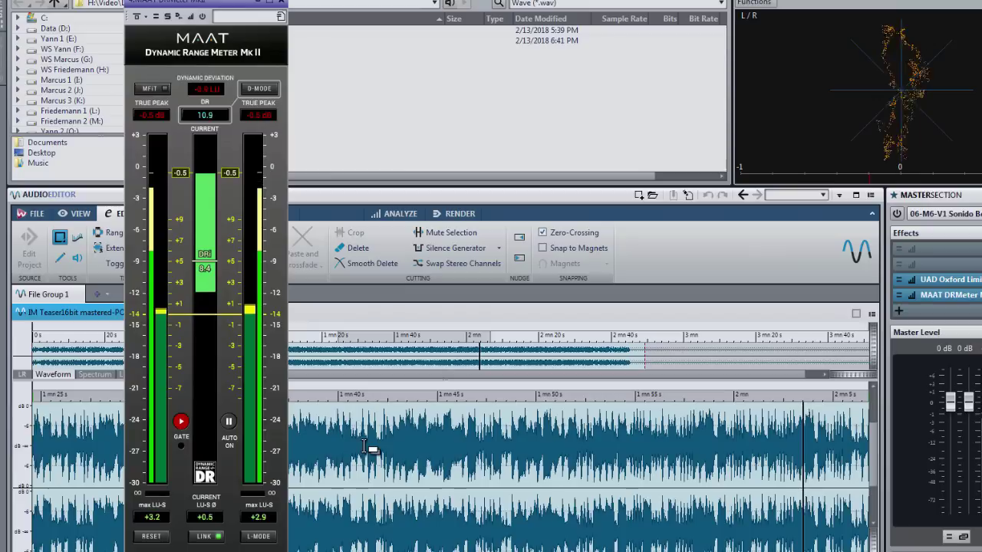
key("space")
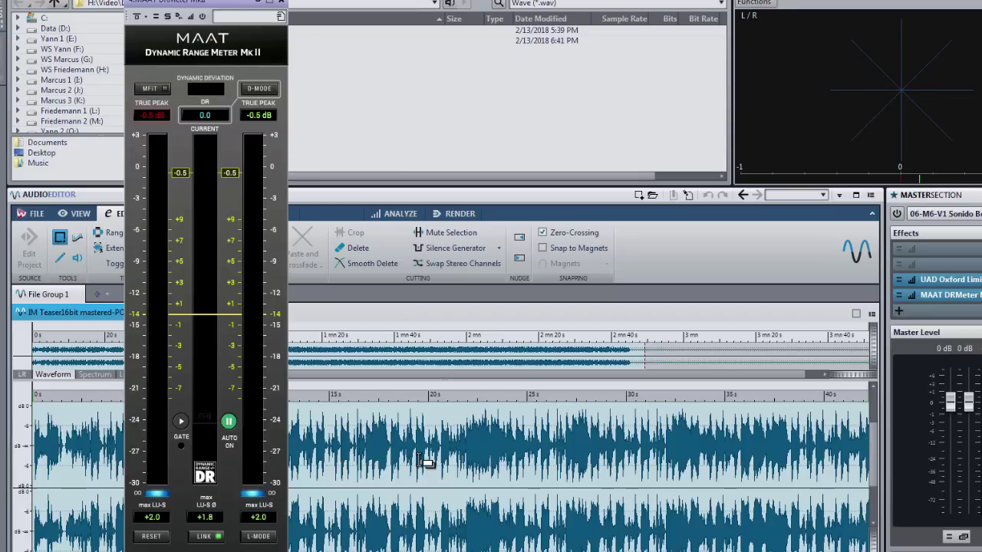
key("space")
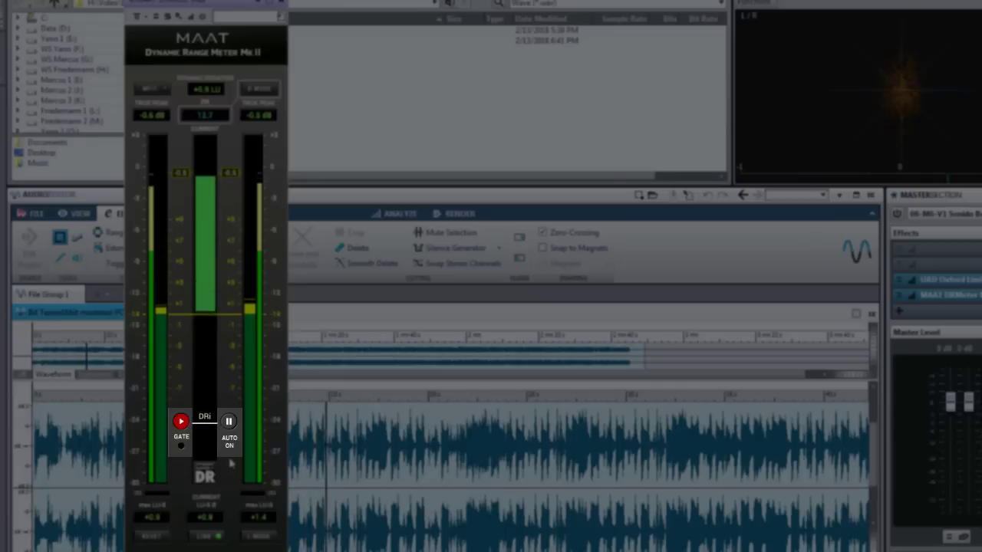
Set the DRMeter's AUTO reset on playback to off
left_click(229, 437)
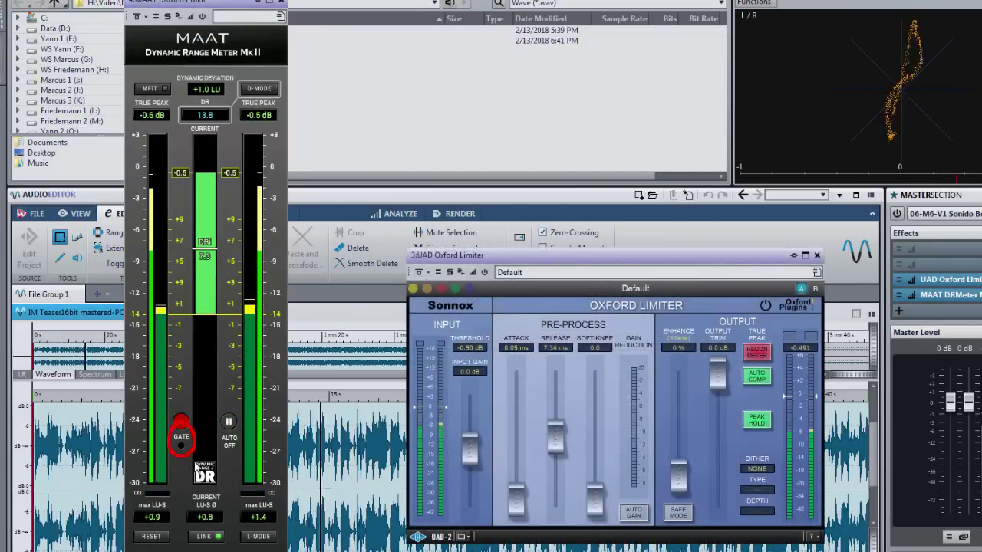
Lower the Oxford Limiter output trim to -5.2, then -16.5 dB, and raise it to about -2.6 dB
left_click_drag(724, 380, 714, 457)
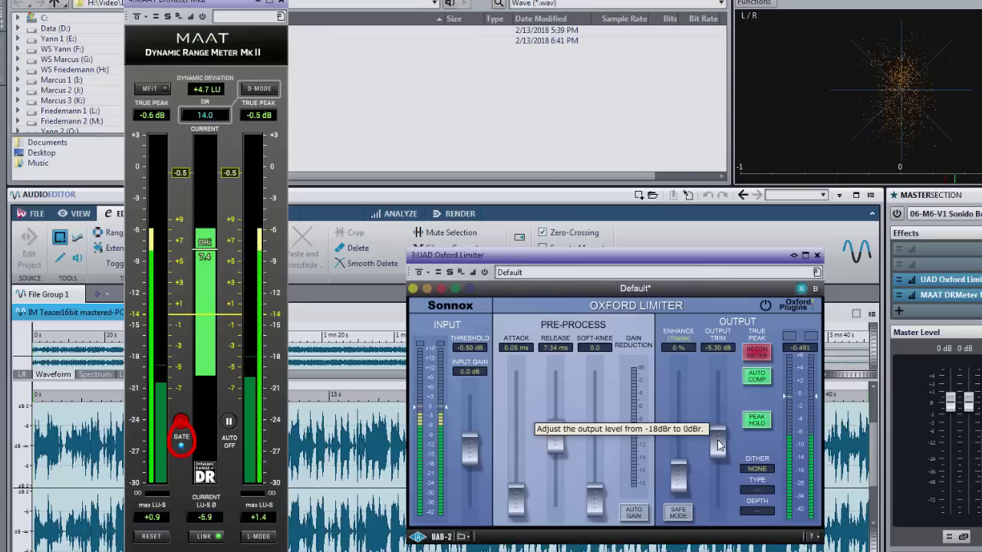
left_click_drag(719, 445, 720, 502)
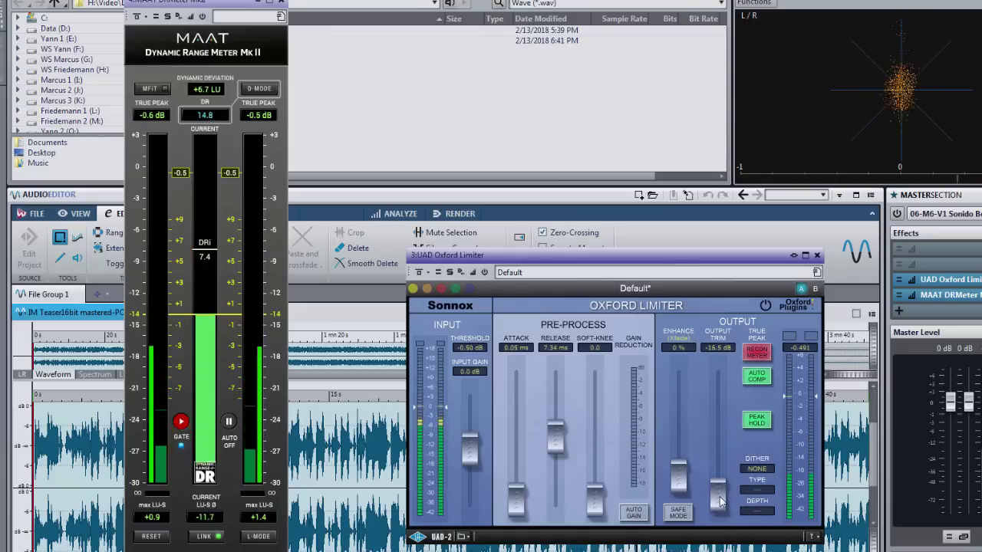
left_click_drag(719, 501, 744, 359)
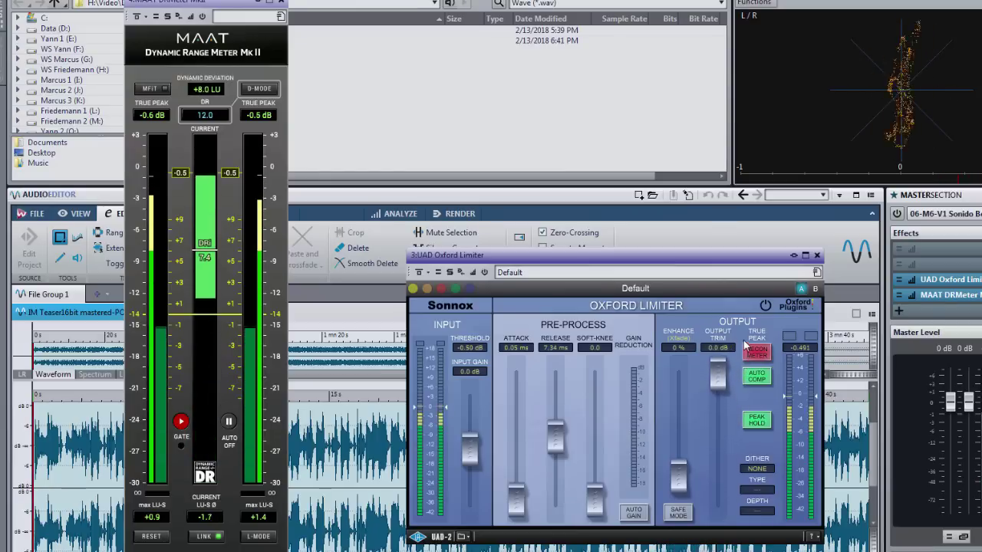
Switch the loudness readouts to RMS and back to LU-S, then open the settings panel
left_click(261, 538)
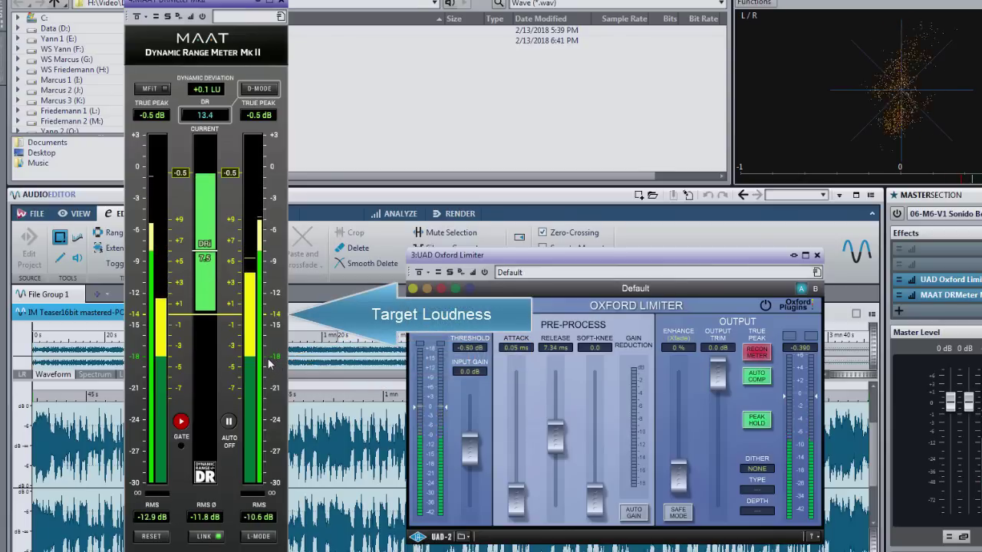
left_click(271, 530)
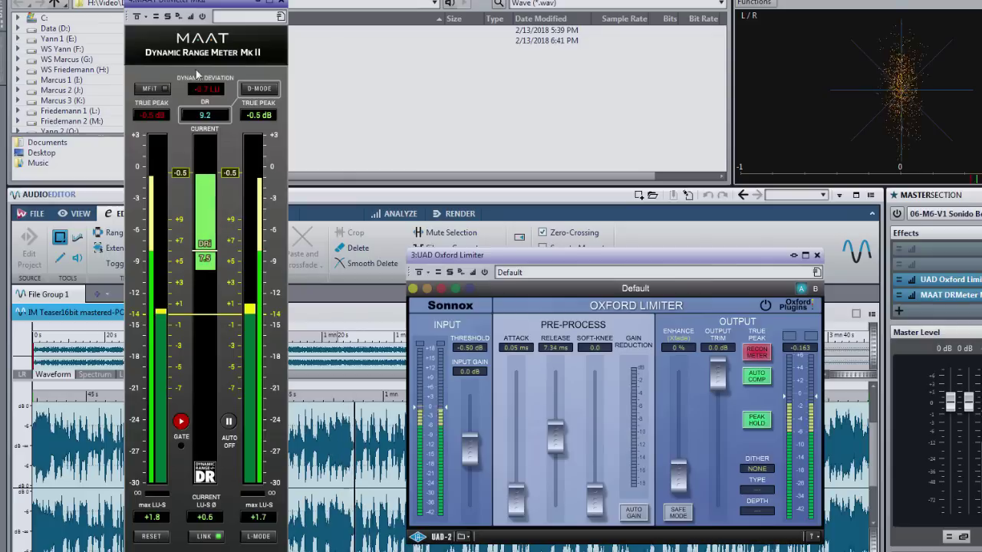
left_click(212, 46)
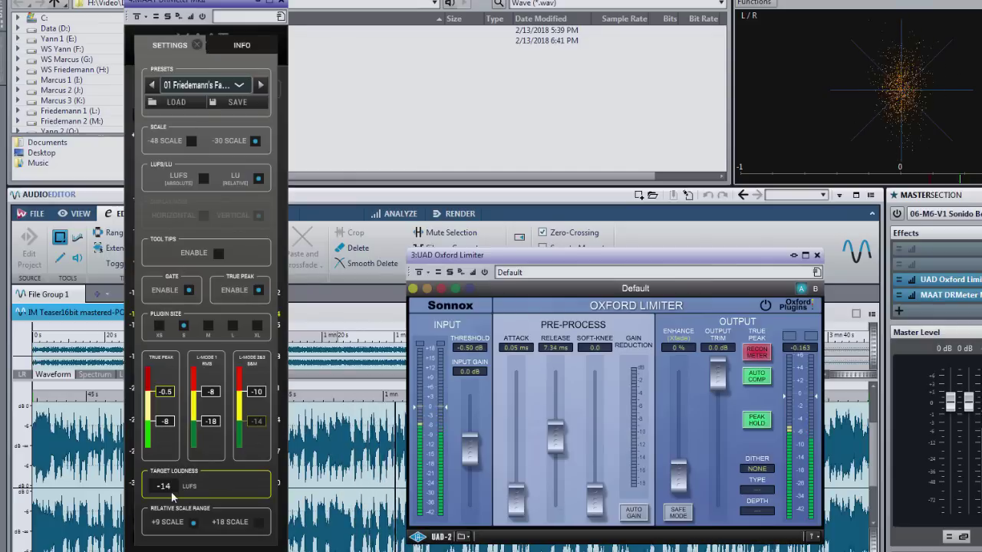
left_click(200, 48)
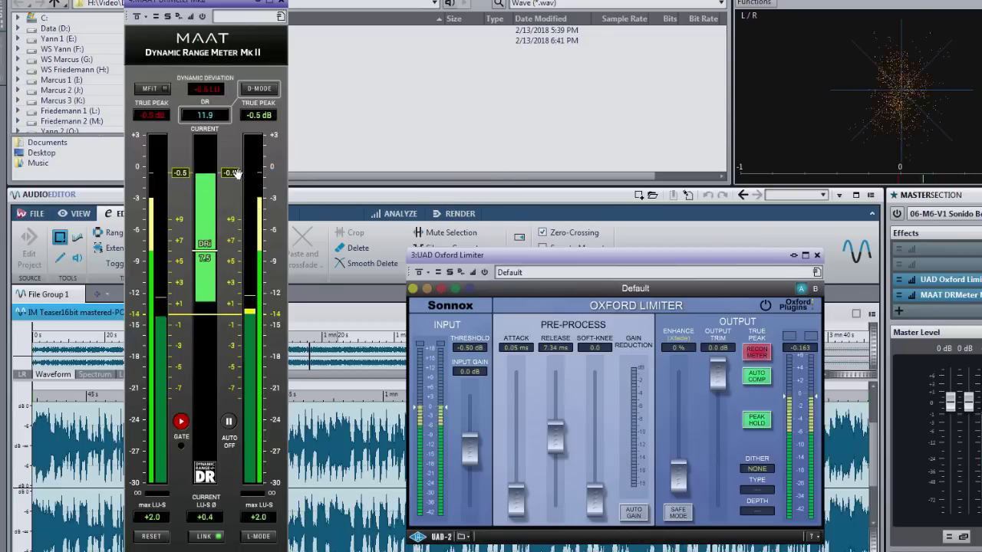
left_click(205, 46)
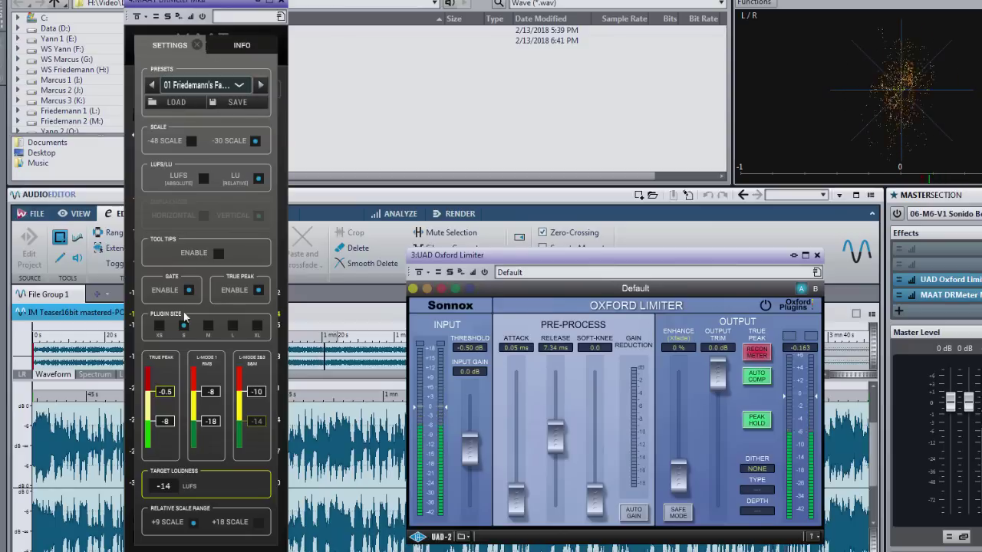
left_click(198, 46)
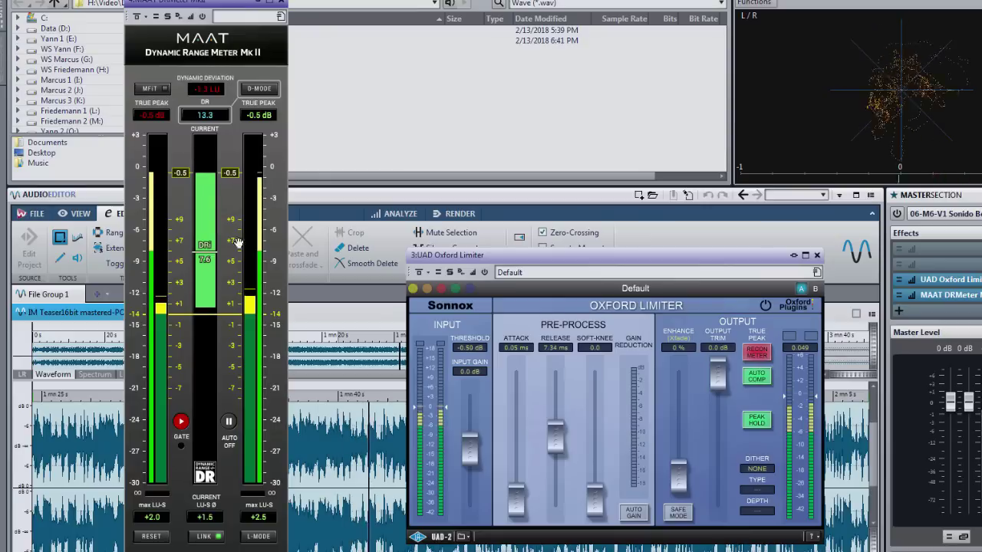
Open settings, view the loudness preset list without changing it, and return to the meters
left_click(192, 53)
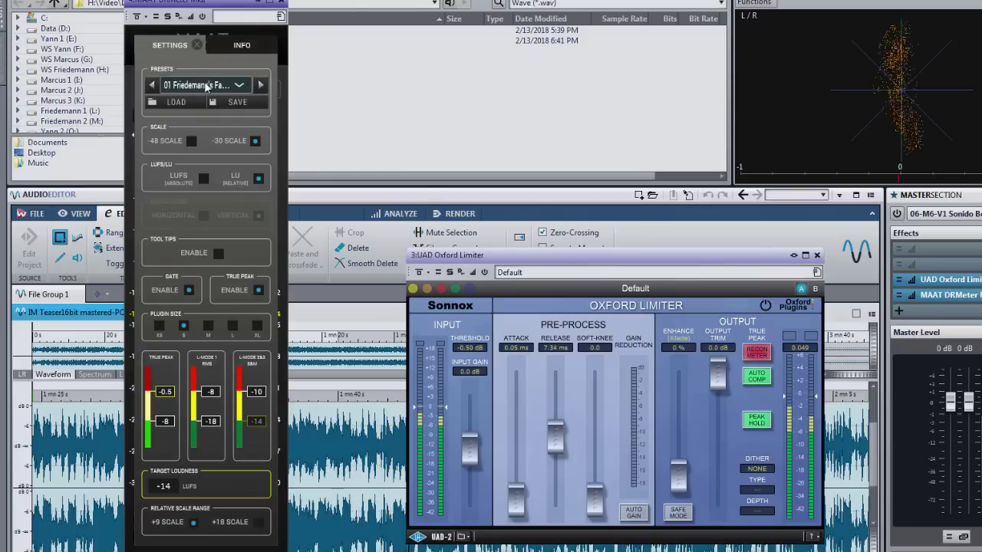
left_click(206, 86)
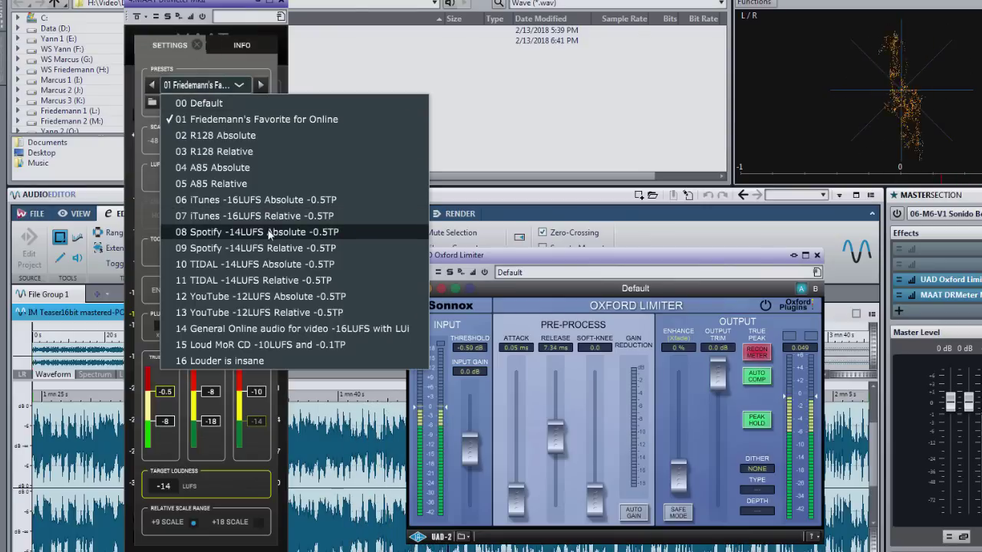
left_click(179, 56)
left_click(197, 47)
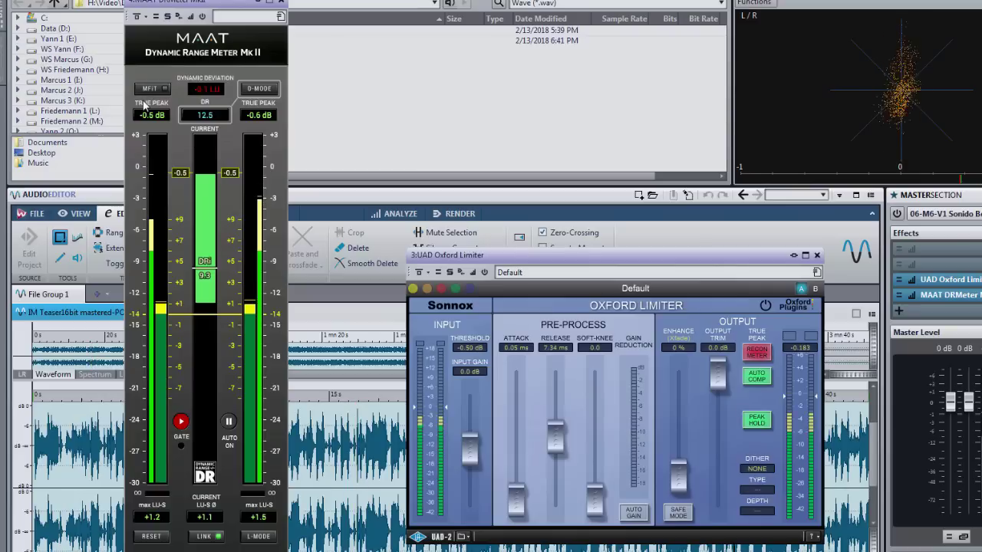
Turn on the DRMeter's Mastered for iTunes (MFiT) metering mode
left_click(150, 89)
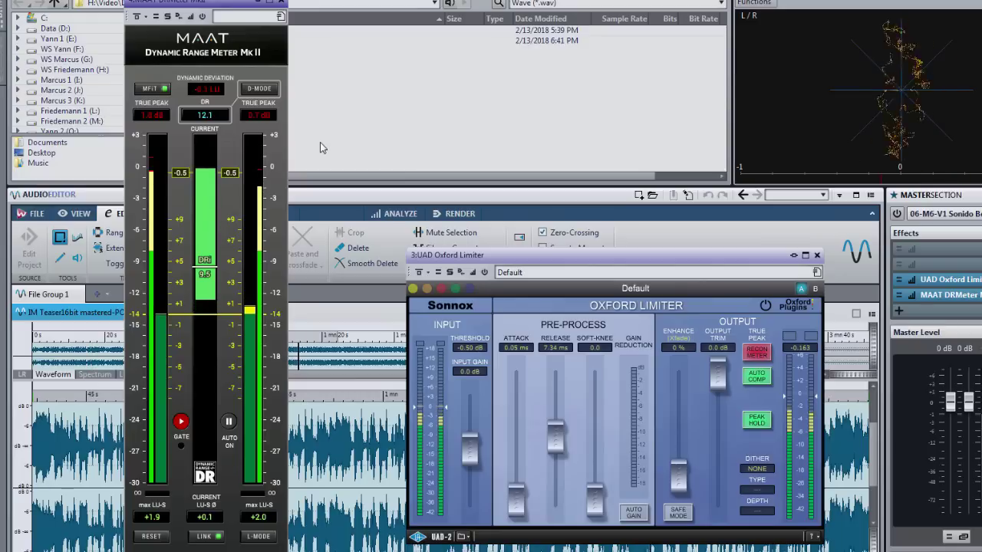
Look over the DRMeter's size and loudness preset options, then set the meter scale to -48
right_click(280, 163)
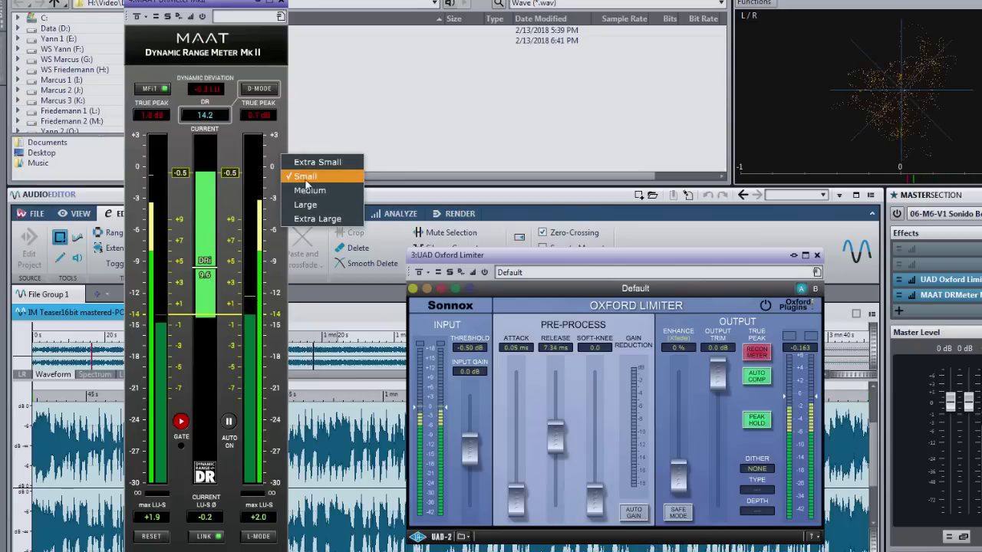
left_click(219, 46)
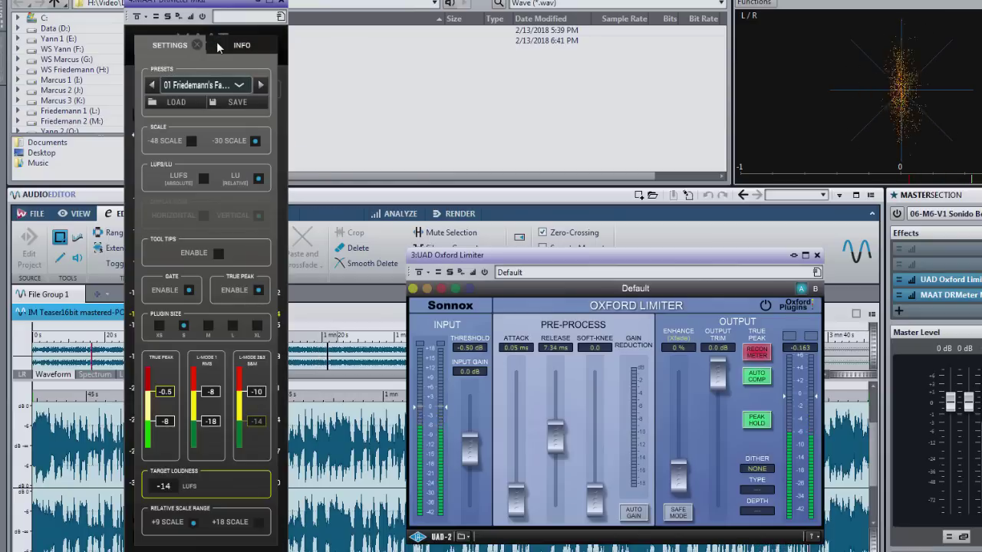
left_click(221, 91)
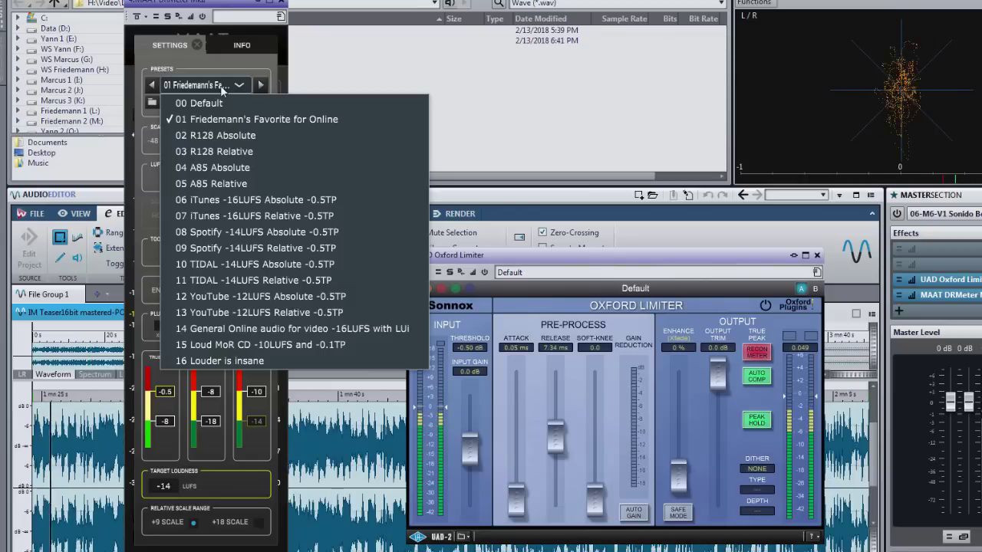
left_click(219, 60)
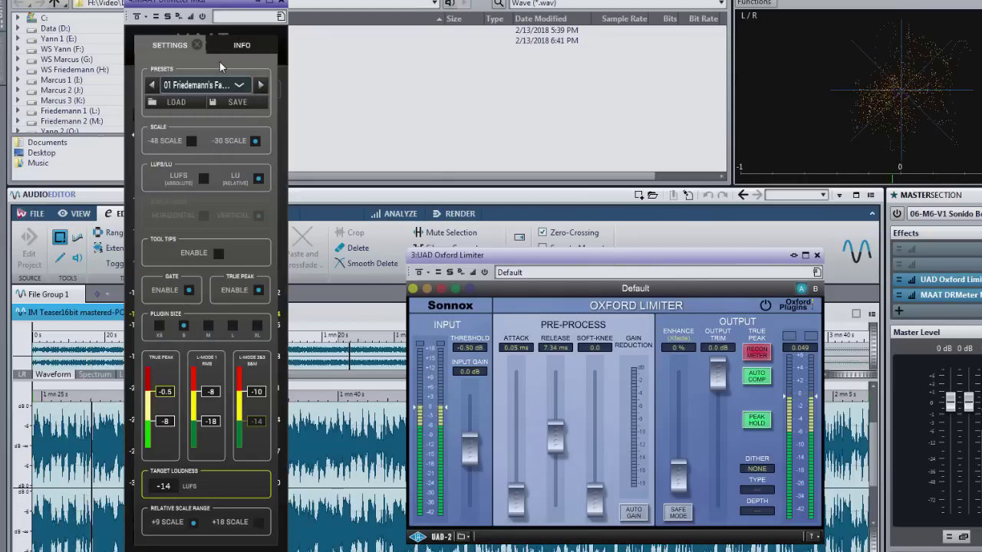
left_click(192, 140)
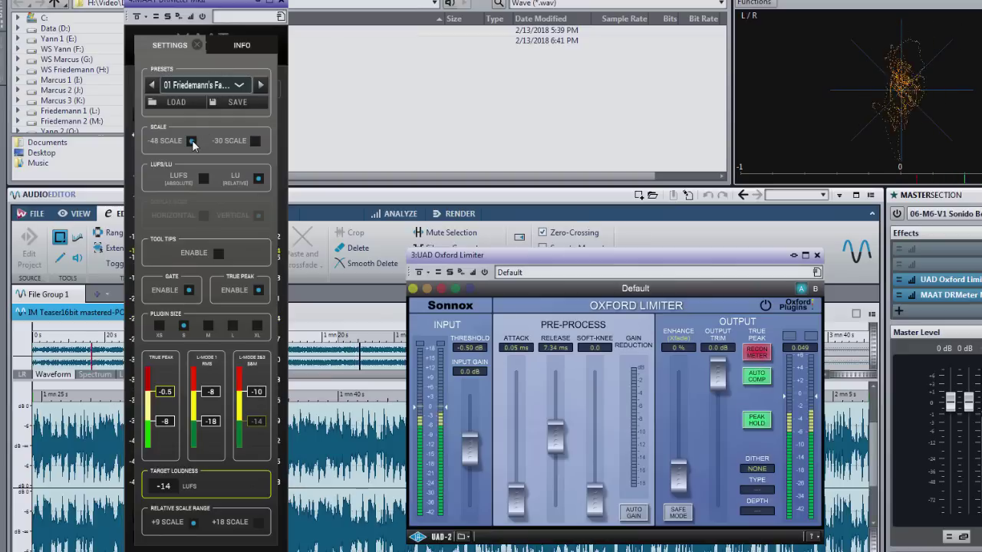
left_click(199, 47)
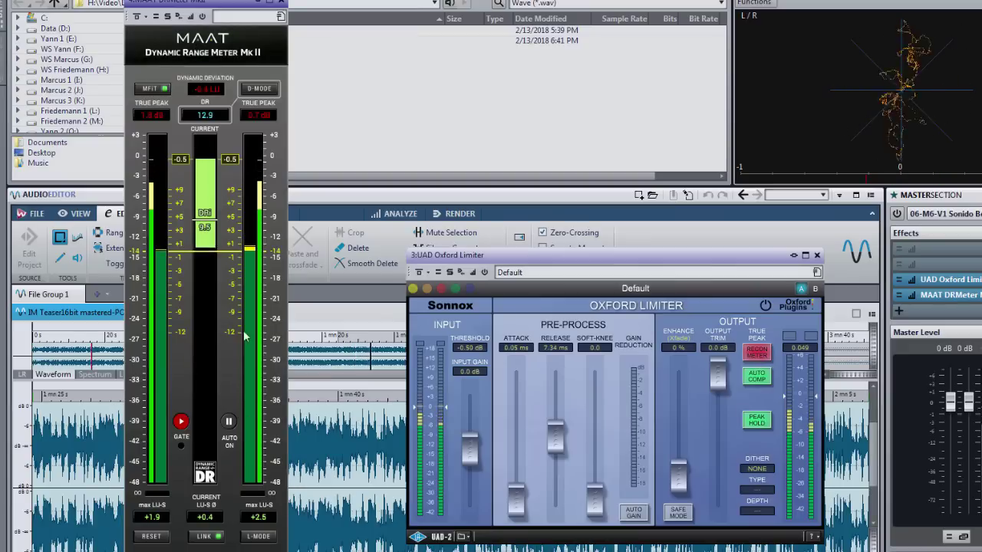
Switch the DRMeter to the -30 scale with absolute LUFS loudness readings
left_click(221, 48)
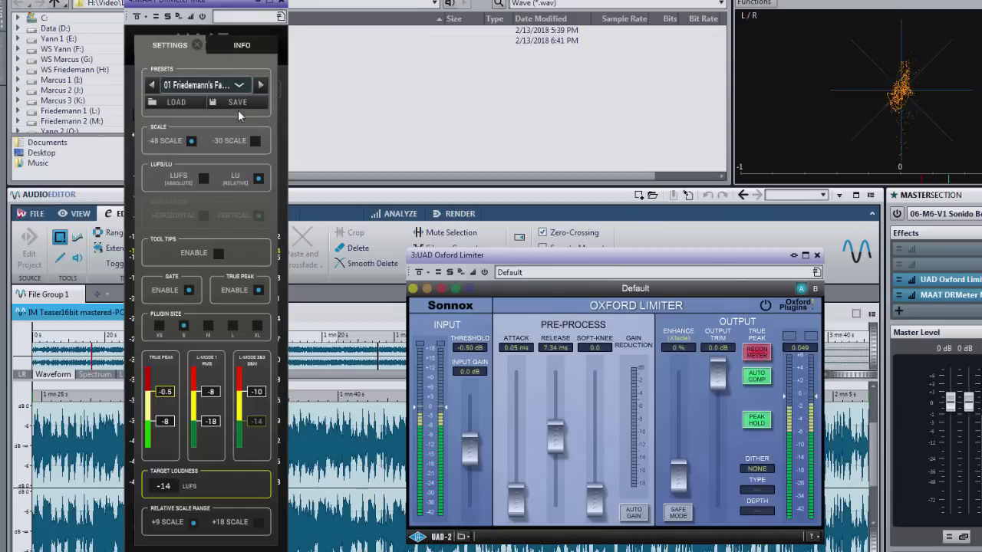
left_click(255, 142)
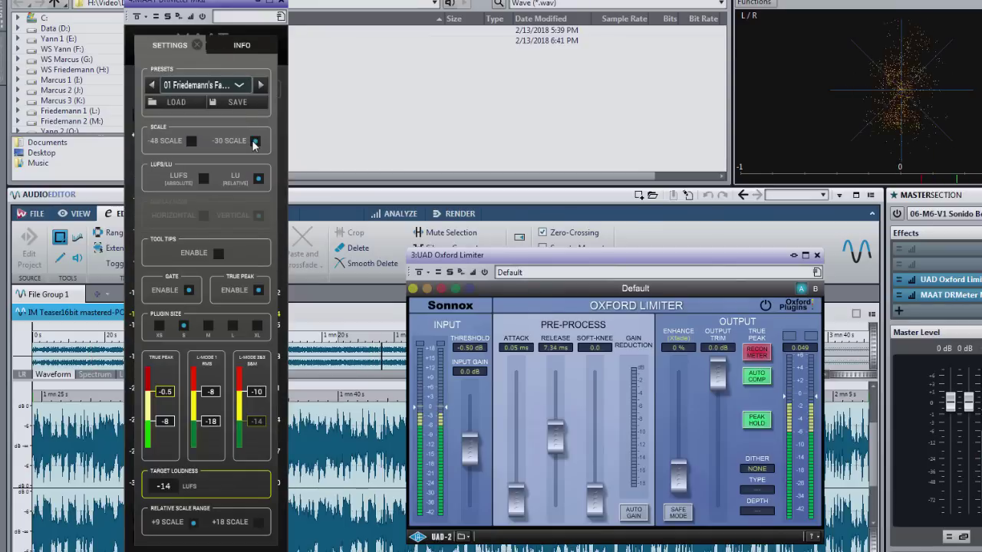
left_click(197, 46)
left_click(197, 46)
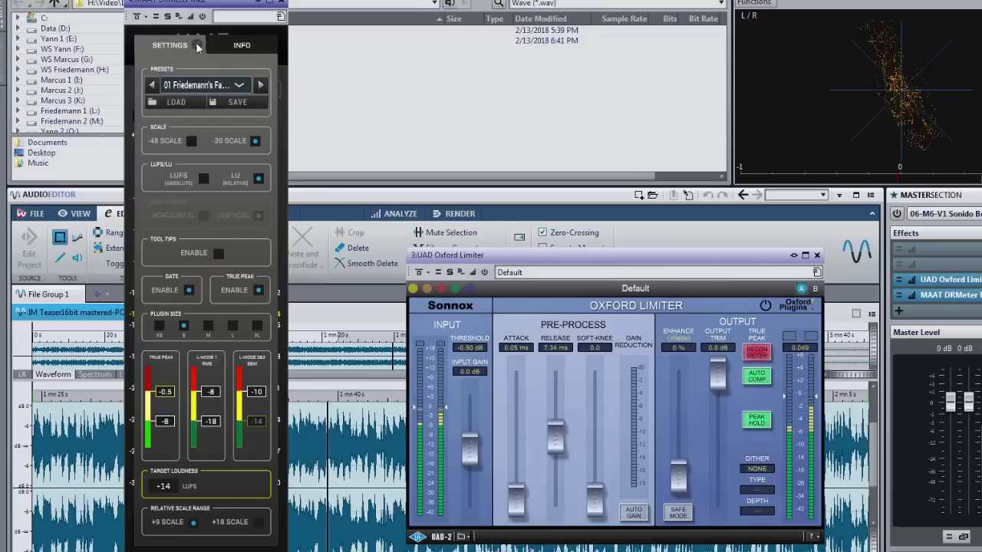
left_click(204, 184)
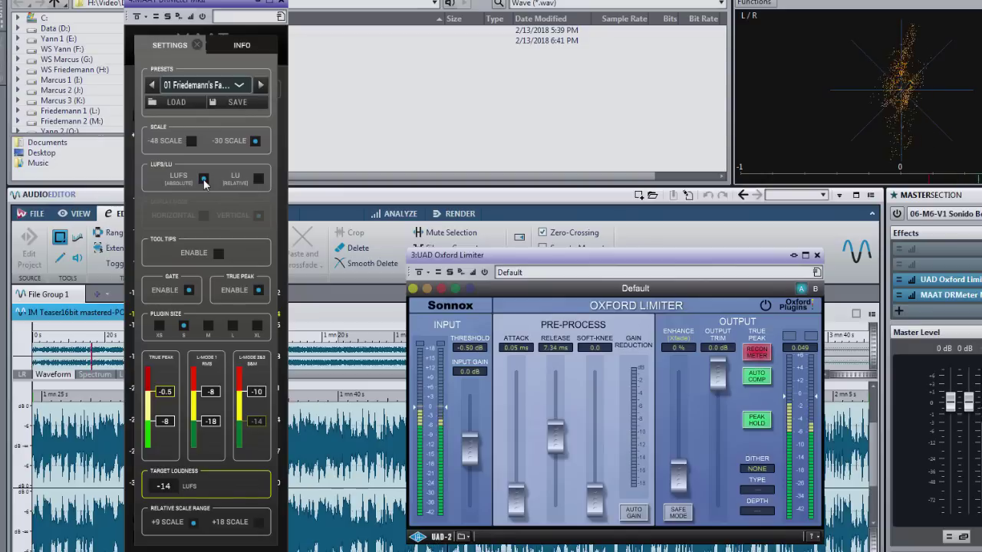
left_click(198, 48)
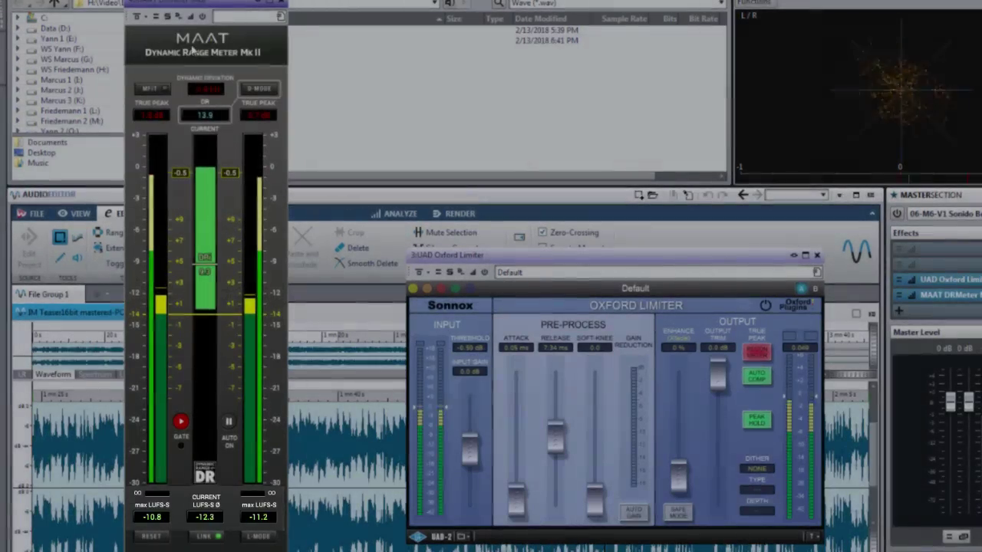
Reopen the DRMeter's back-panel settings, then close them to return to the meters
left_click(194, 47)
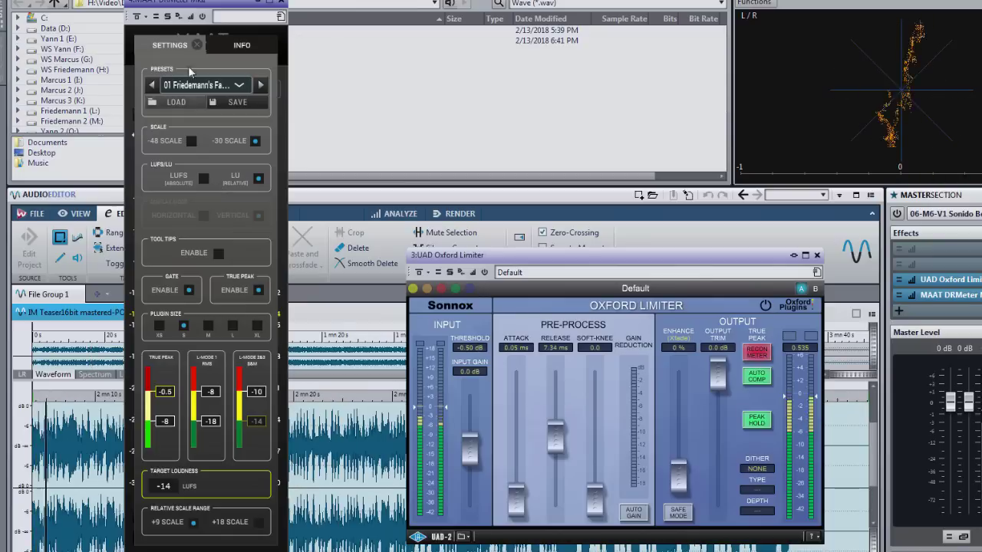
left_click(197, 45)
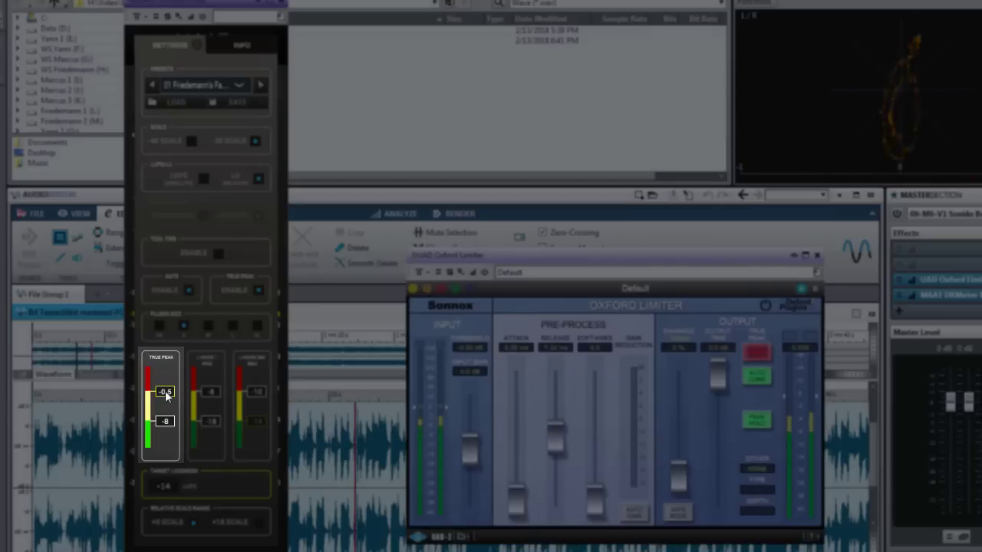
left_click(166, 392)
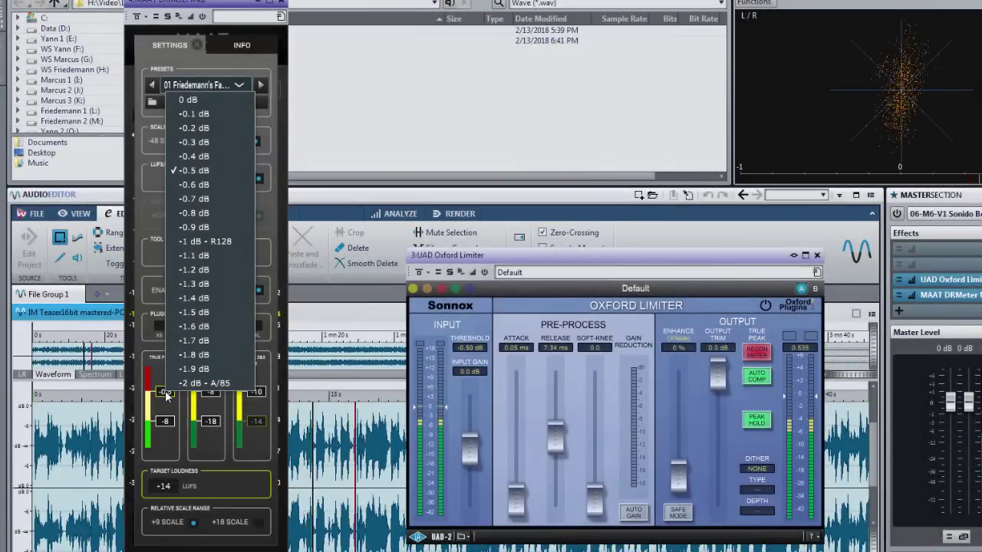
left_click(159, 377)
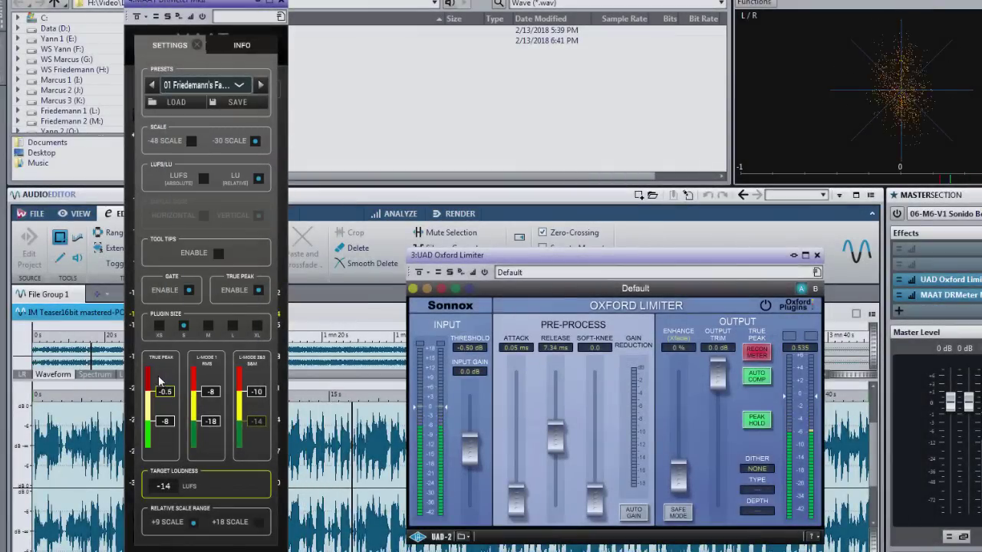
left_click(165, 422)
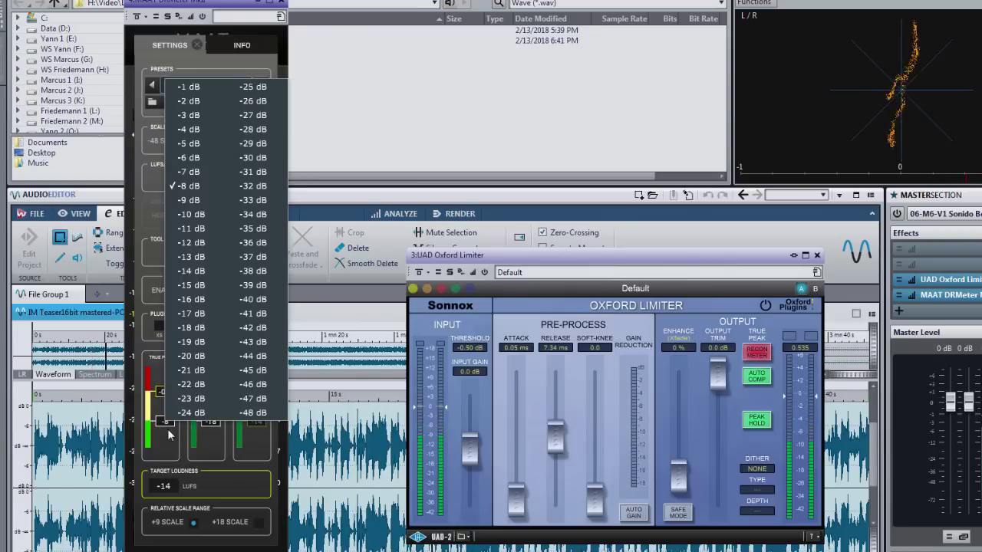
left_click(169, 435)
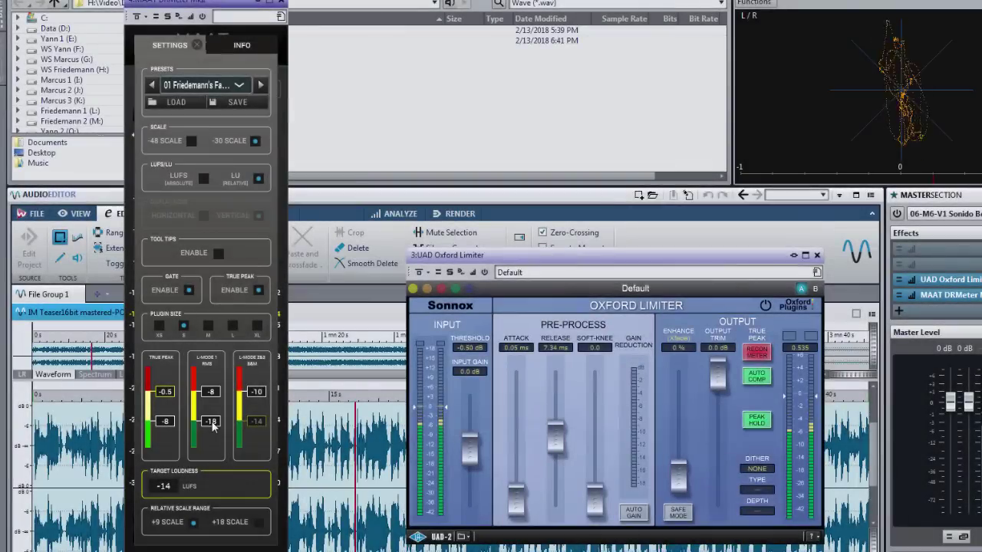
left_click(211, 422)
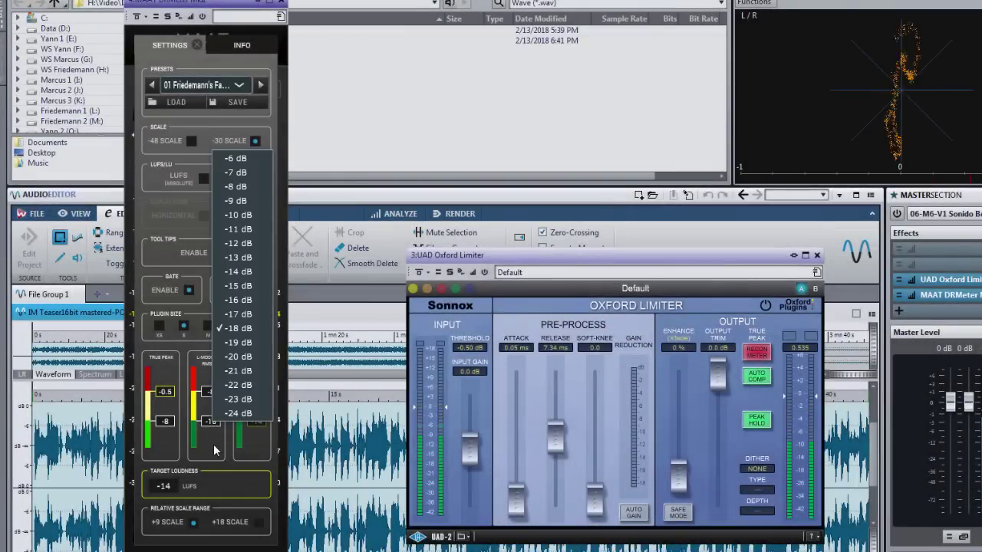
left_click(216, 450)
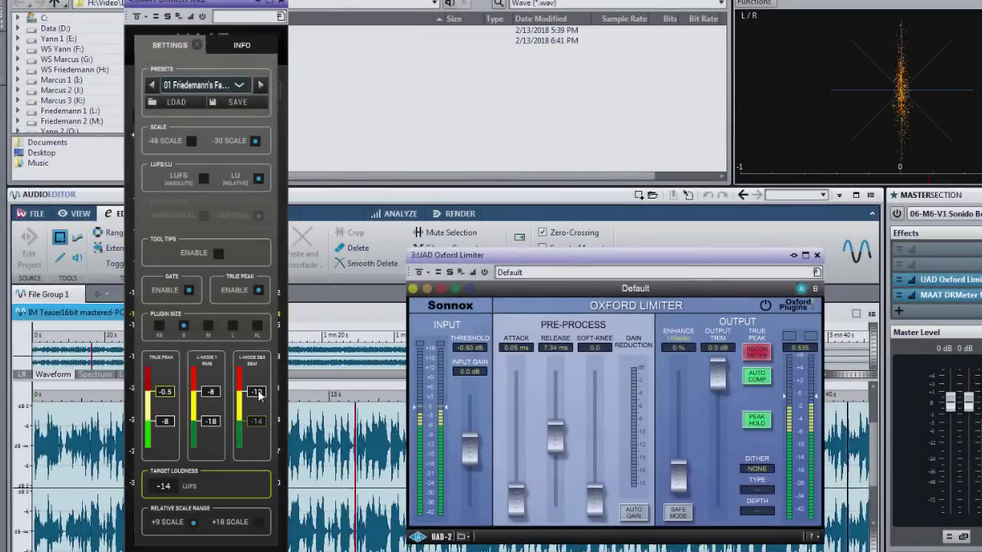
Check the L-Mode 2&3 threshold and target loudness lists, keeping -10 dB and -14 LUFS
left_click(257, 392)
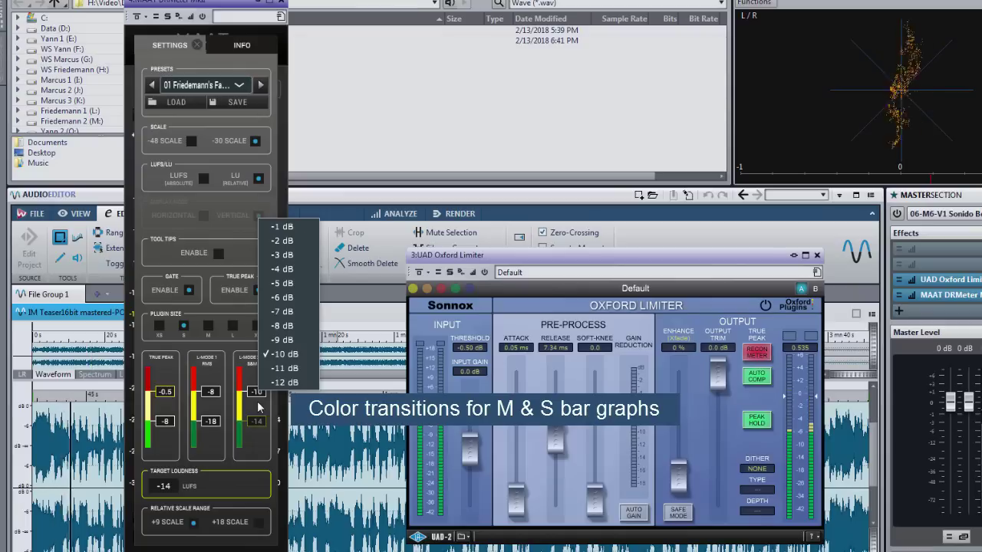
left_click(257, 407)
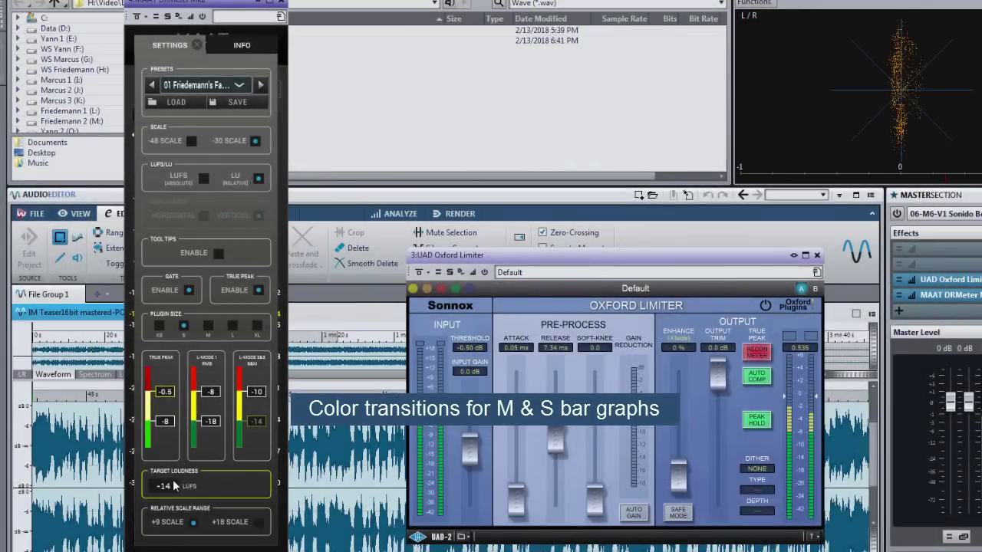
left_click(171, 488)
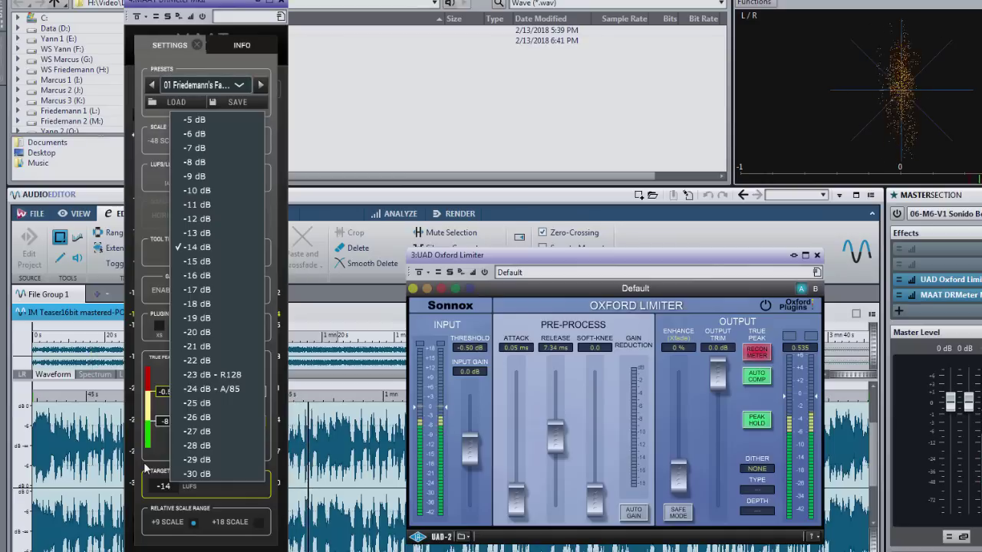
left_click(148, 470)
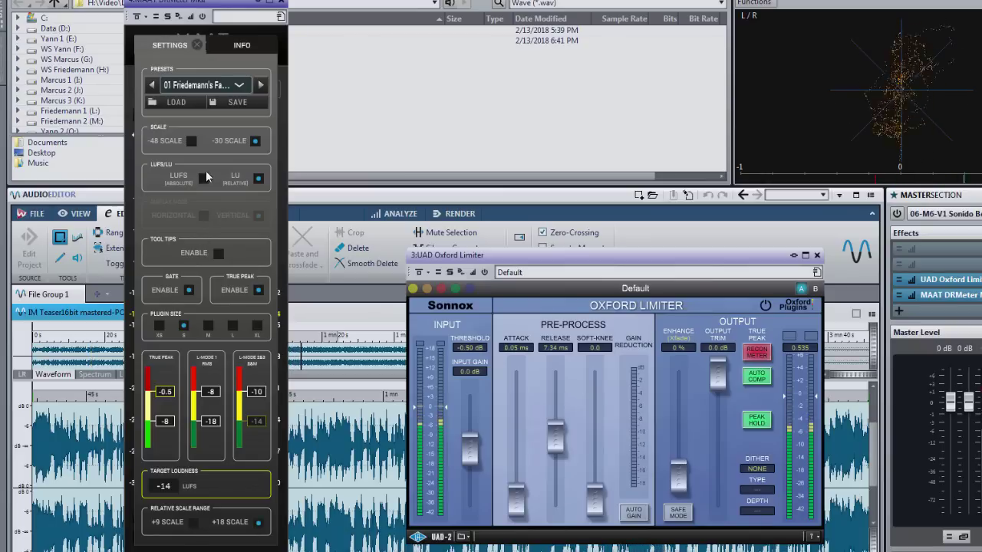
Restore the -48 scale, drag the target loudness line down to -23, and open the Info page
left_click(191, 141)
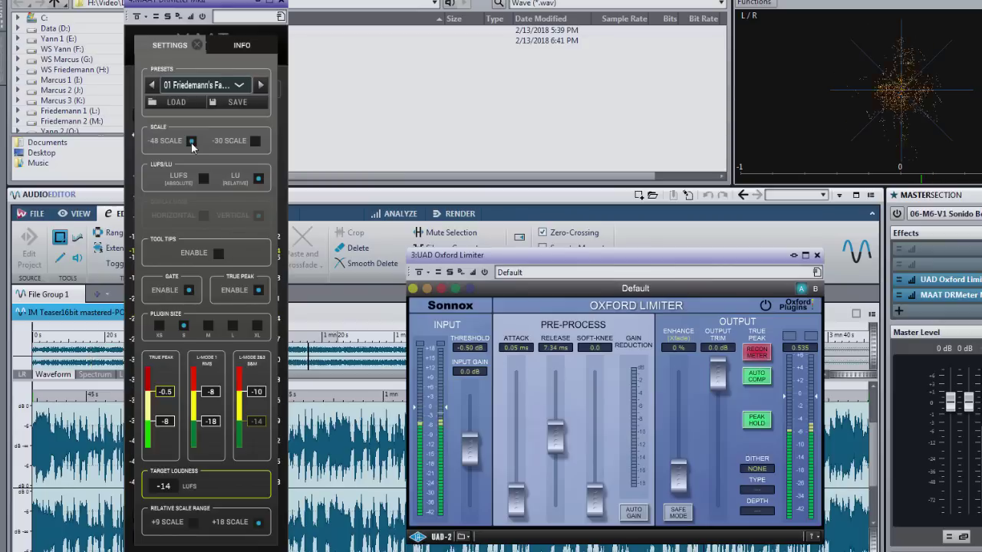
left_click(198, 44)
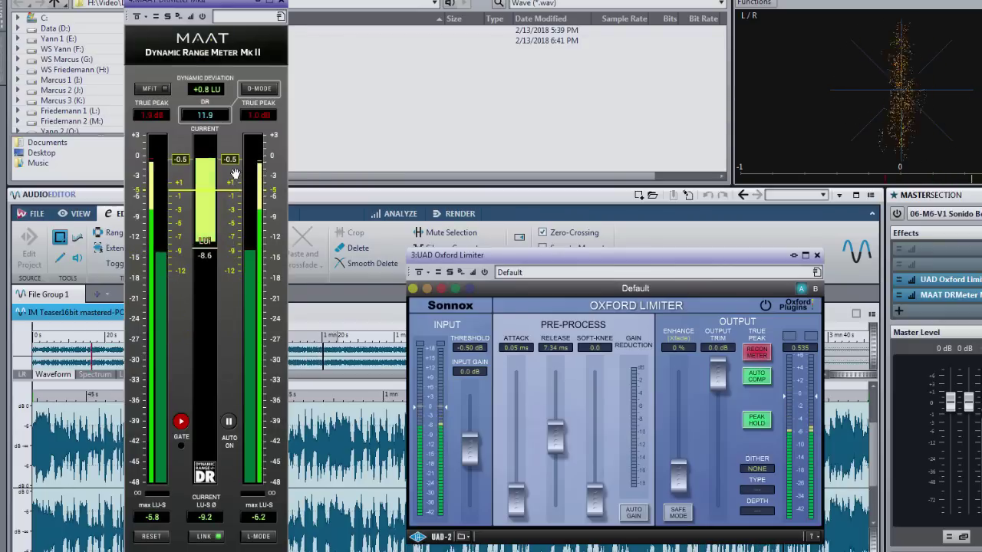
left_click_drag(234, 163, 232, 306)
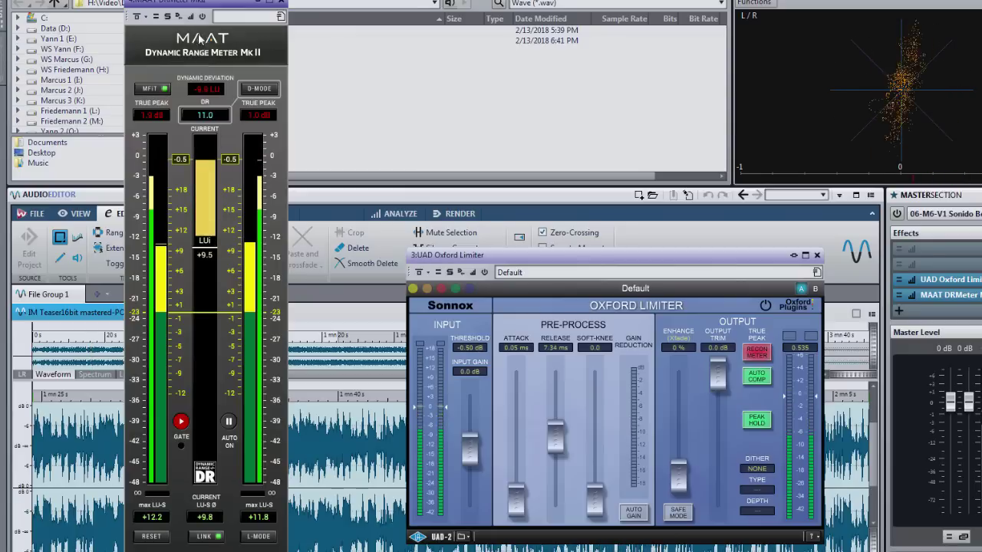
left_click(212, 47)
left_click(243, 46)
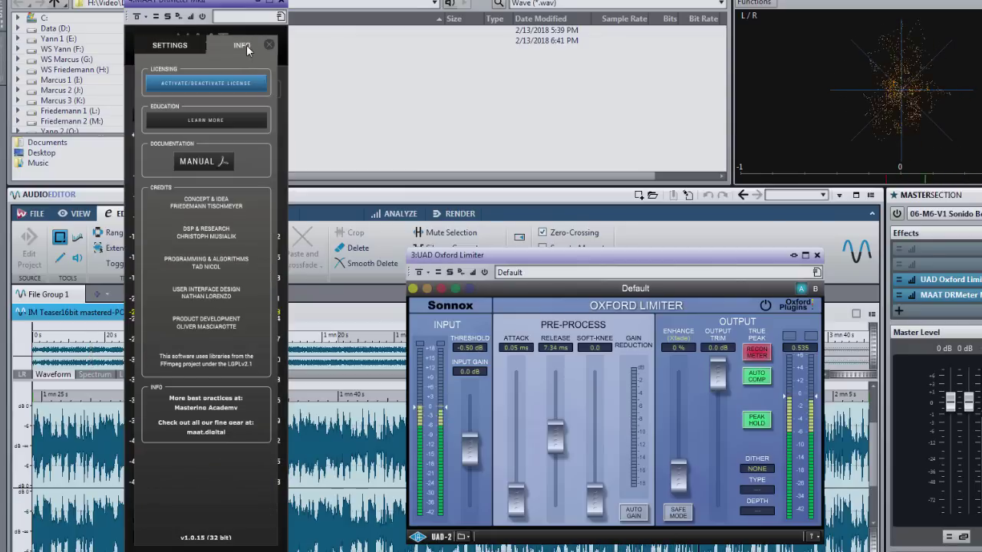